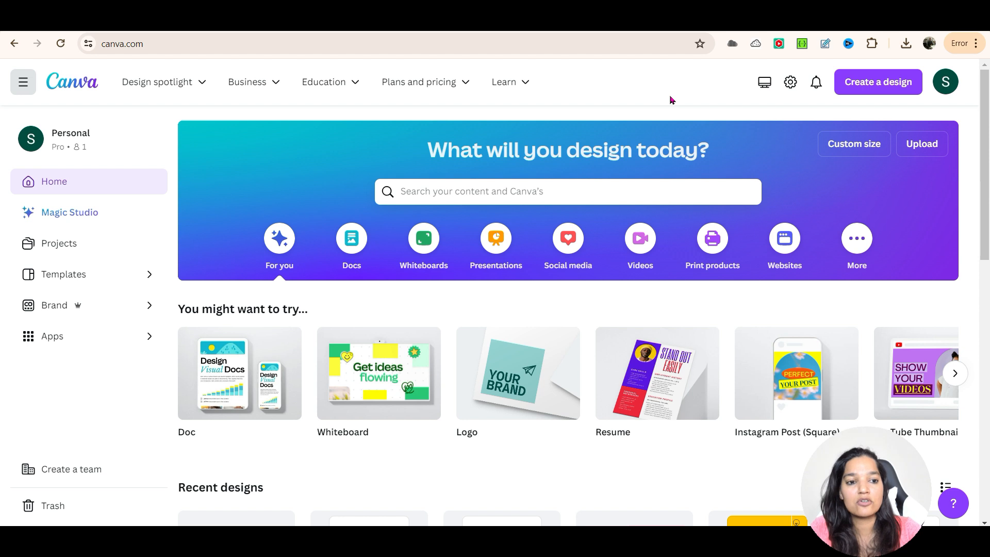
- Create a new blank design using the Logo format of 500 × 500 px
click(889, 87)
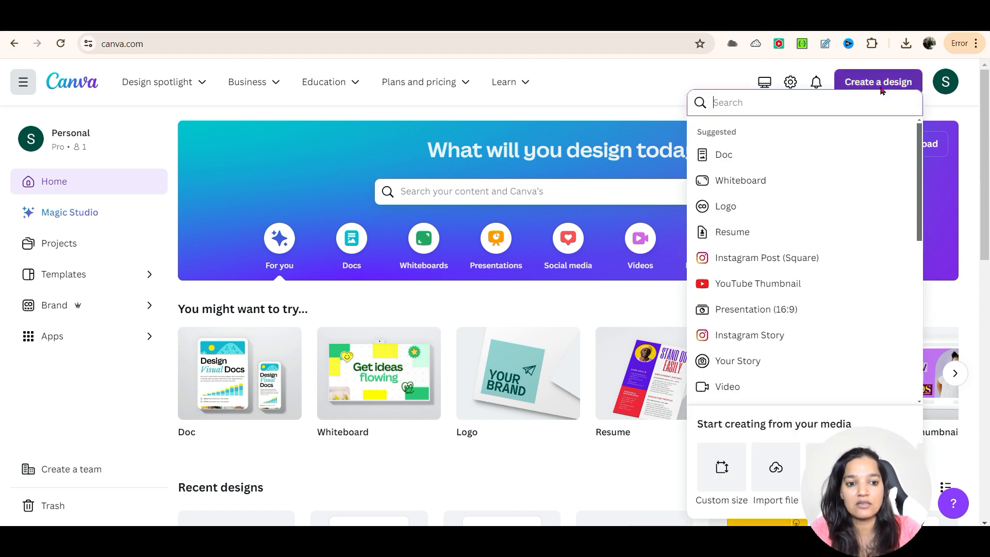
text(logo)
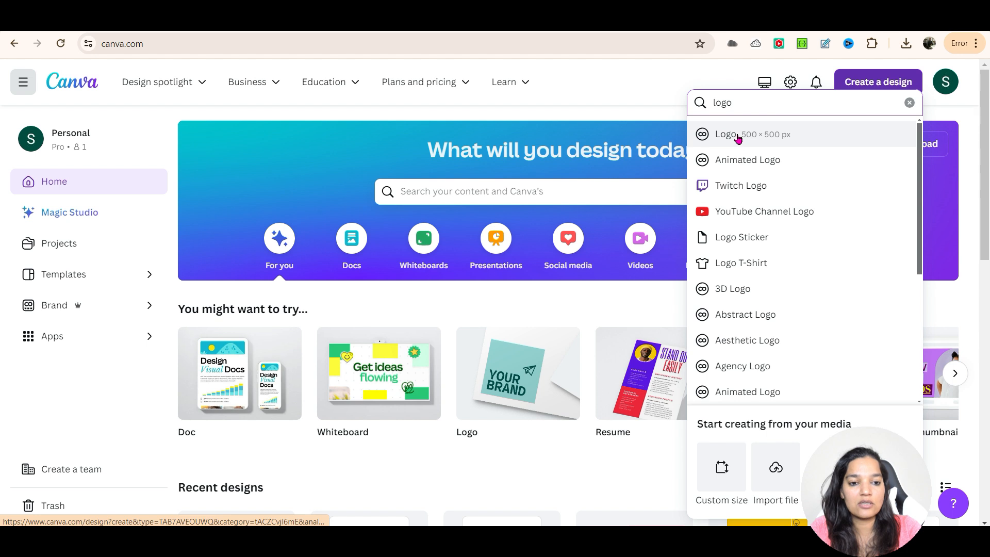
click(779, 135)
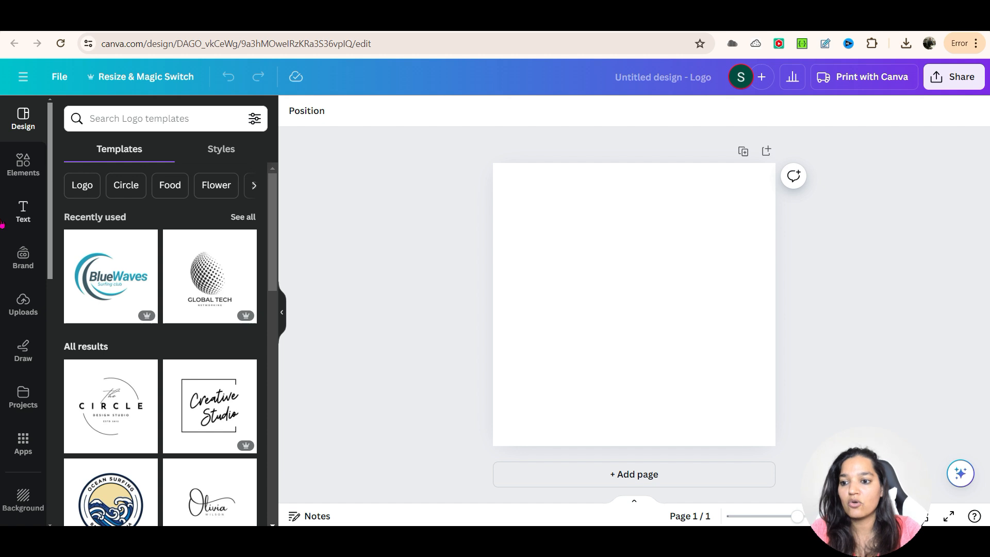
- Add a title text to the blank canvas and replace its wording with the letter O
click(29, 219)
drag(95, 217, 559, 241)
drag(606, 375, 606, 361)
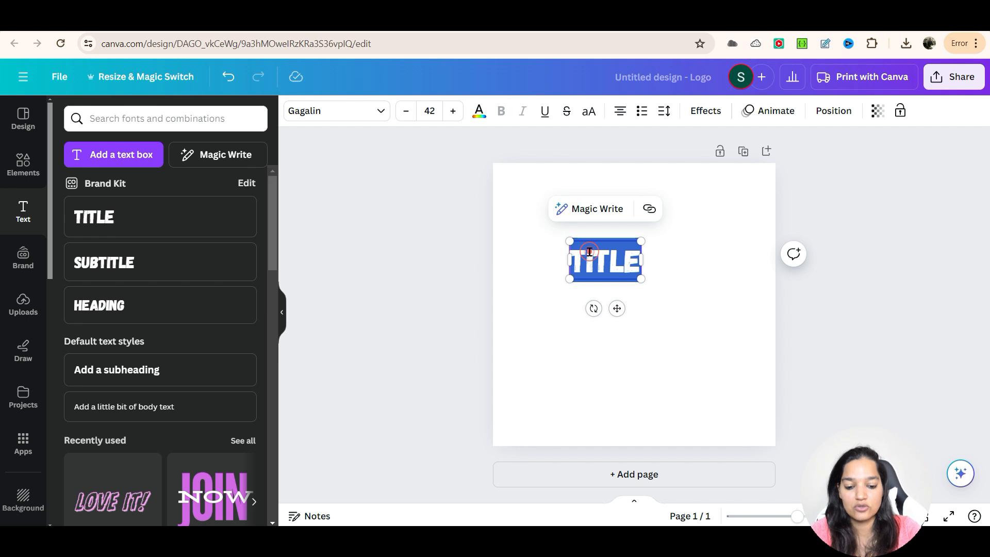
text(O)
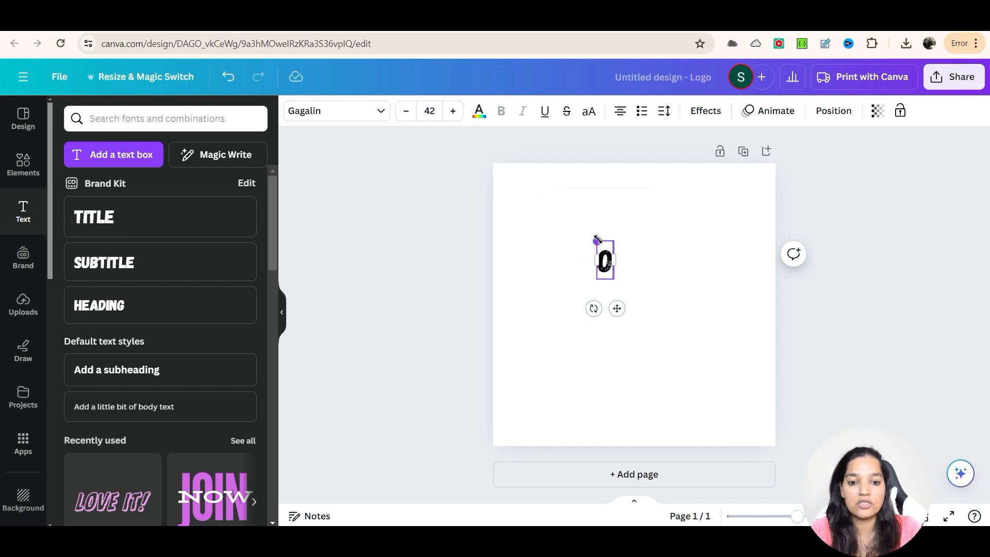
- Set the O's font size to 200 and move the letter up within the page
click(436, 108)
text(200)
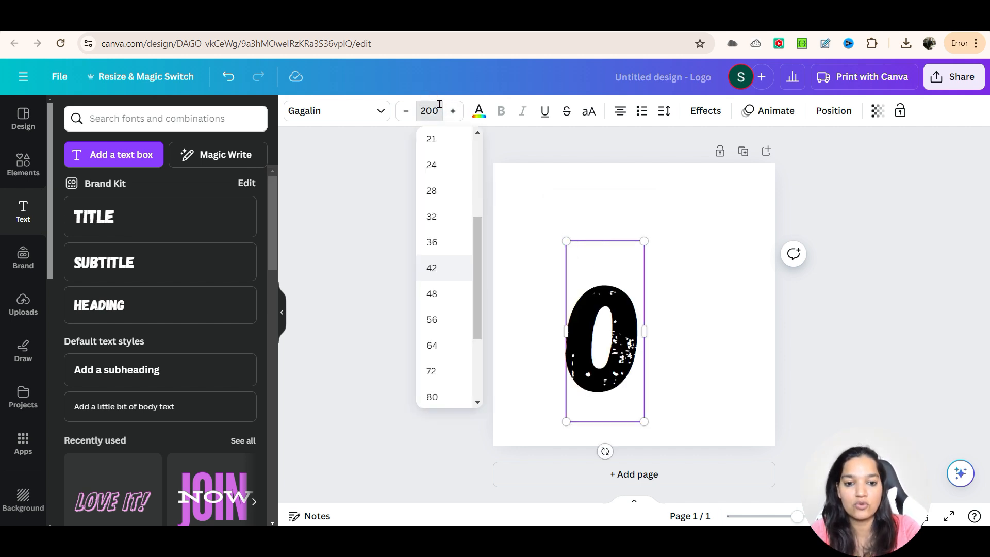
key(Return)
click(678, 338)
drag(615, 347, 608, 278)
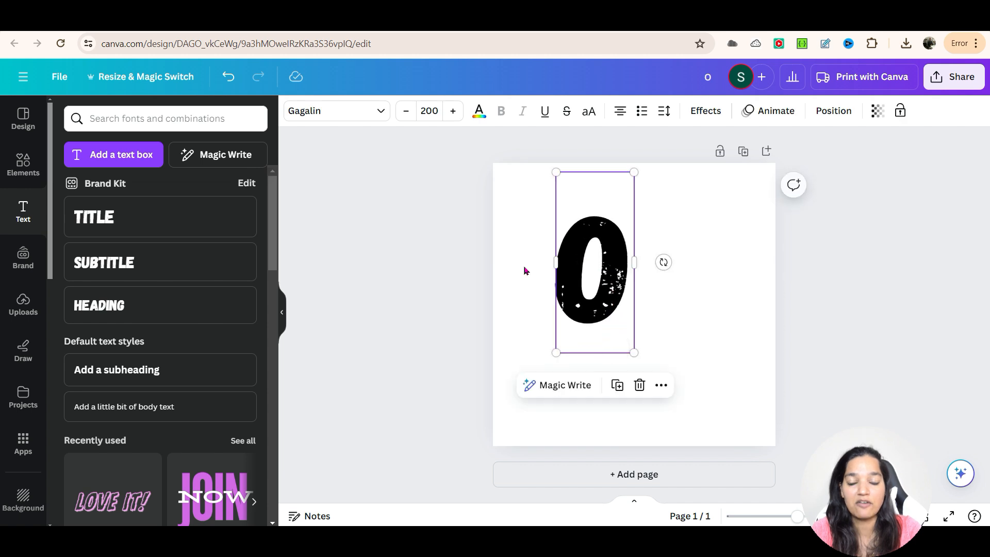
- Change the O's font to Signika from the Headings font category
click(380, 112)
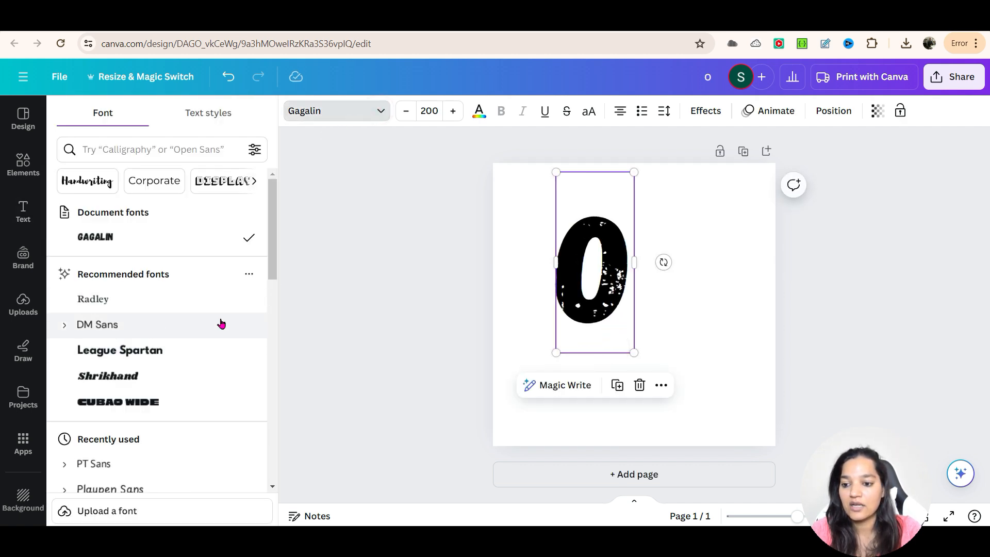
click(254, 180)
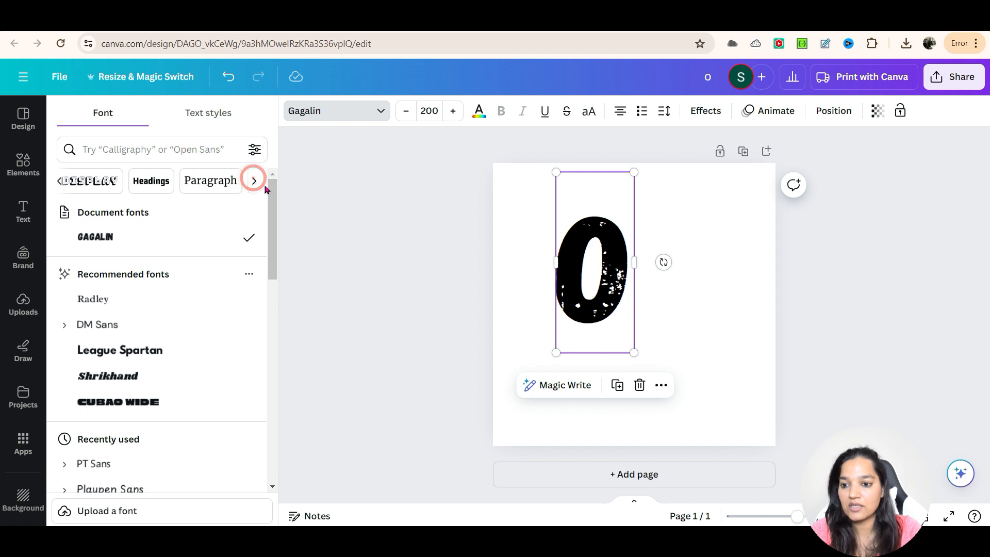
click(150, 189)
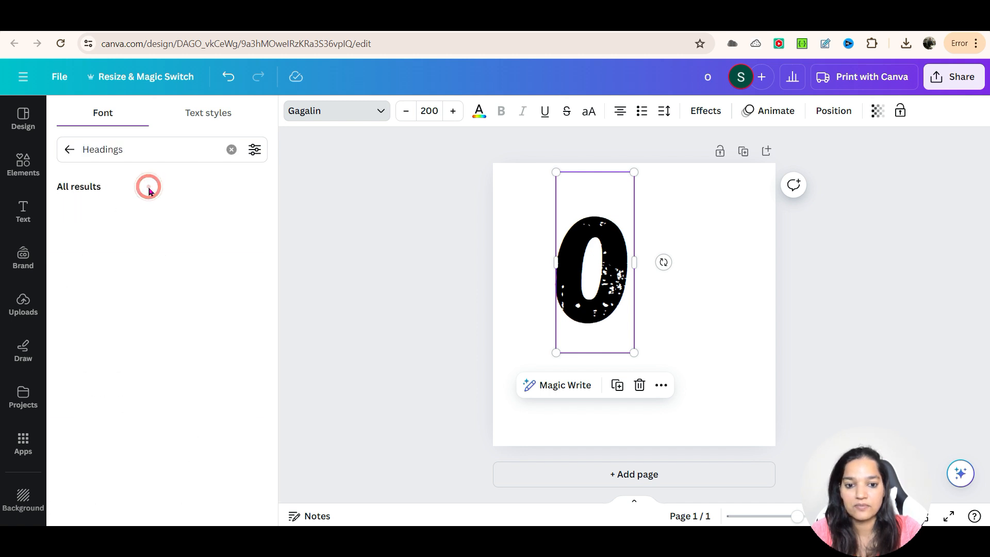
scroll(170, 333, down, 1)
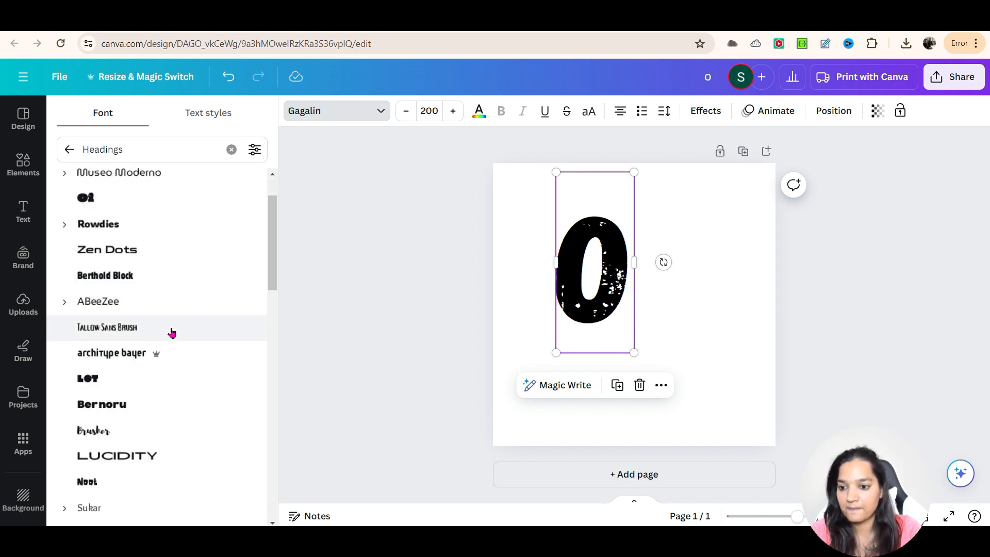
click(366, 317)
click(722, 350)
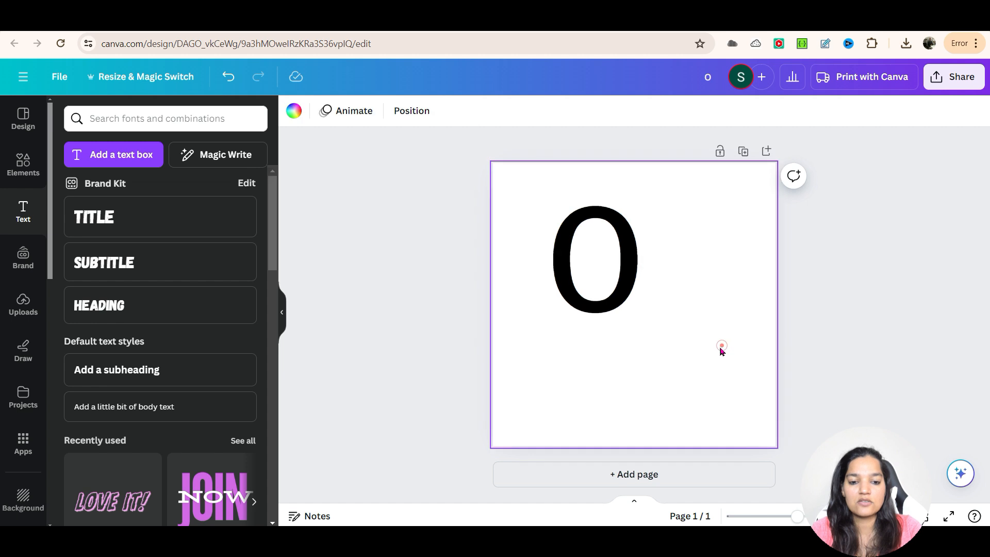
- Duplicate the O and place the copy diagonally below and to the right, overlapping the original
click(603, 262)
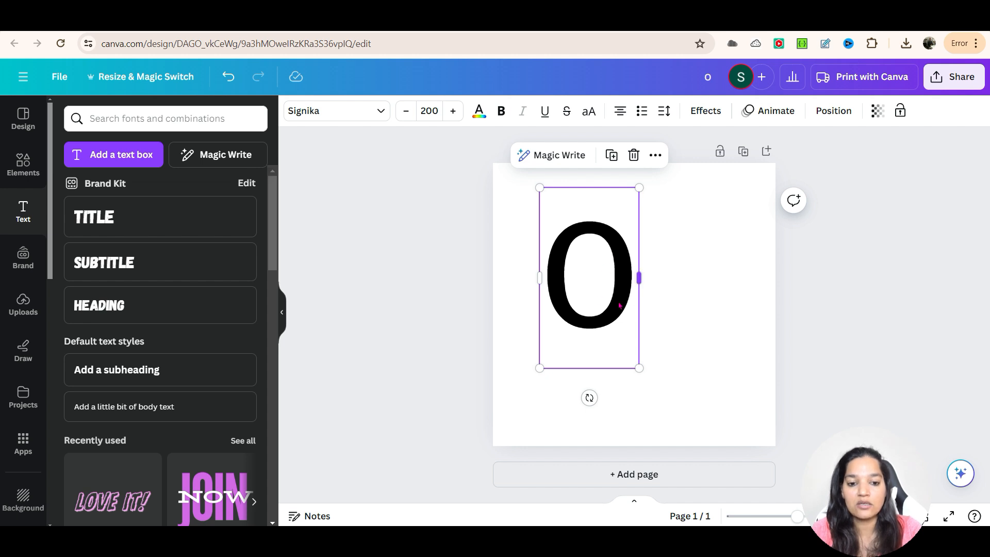
click(601, 294)
click(725, 325)
click(598, 289)
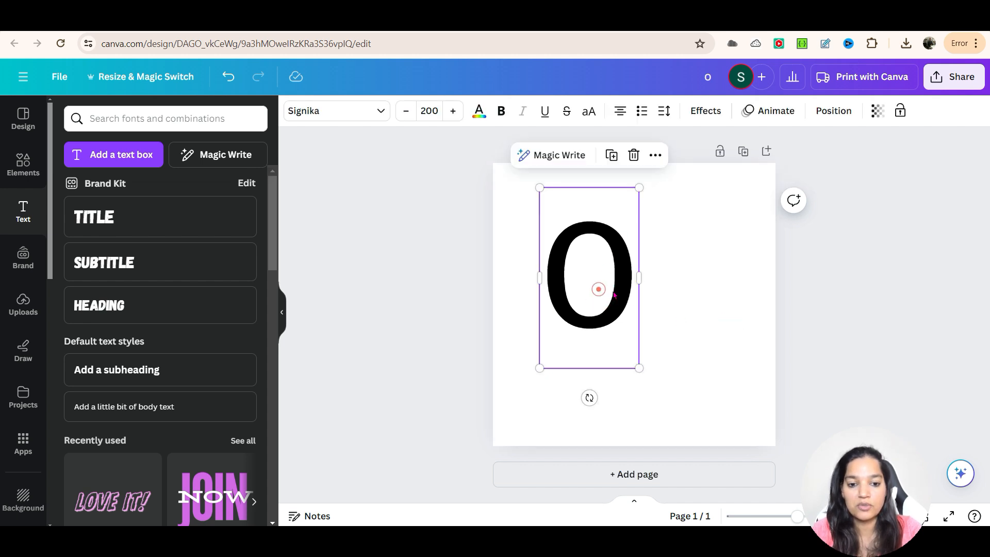
key(ctrl+d)
drag(613, 295, 643, 317)
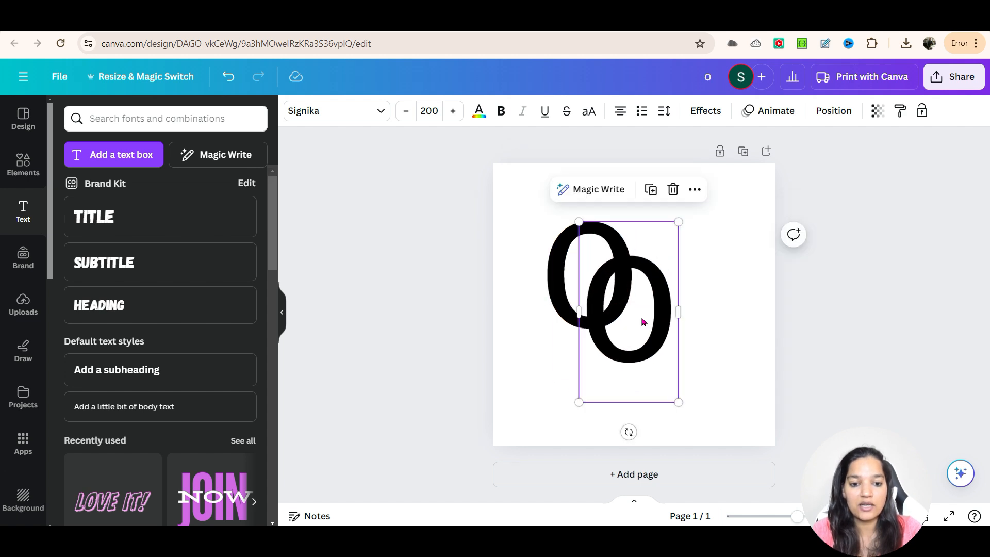
- Replace the text of the duplicated letter with S
double_click(642, 317)
text(S)
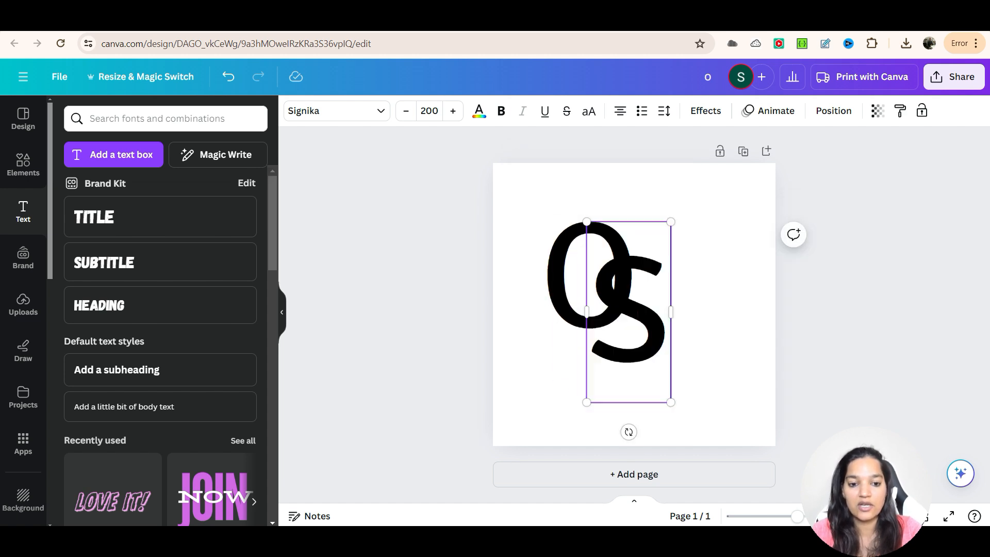
click(704, 327)
- Color the letter O with the turquoise from the Brand Kit palette
click(566, 284)
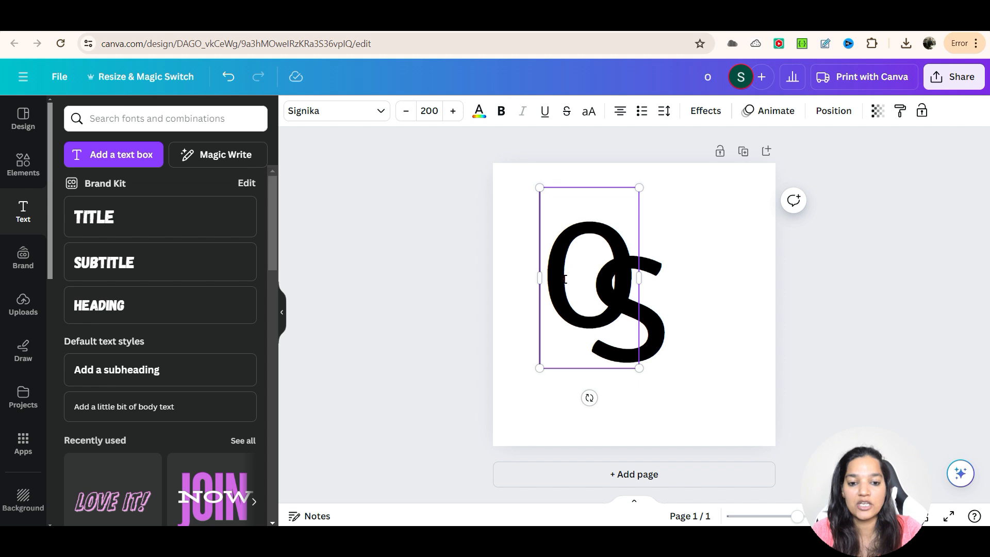
double_click(565, 282)
click(478, 110)
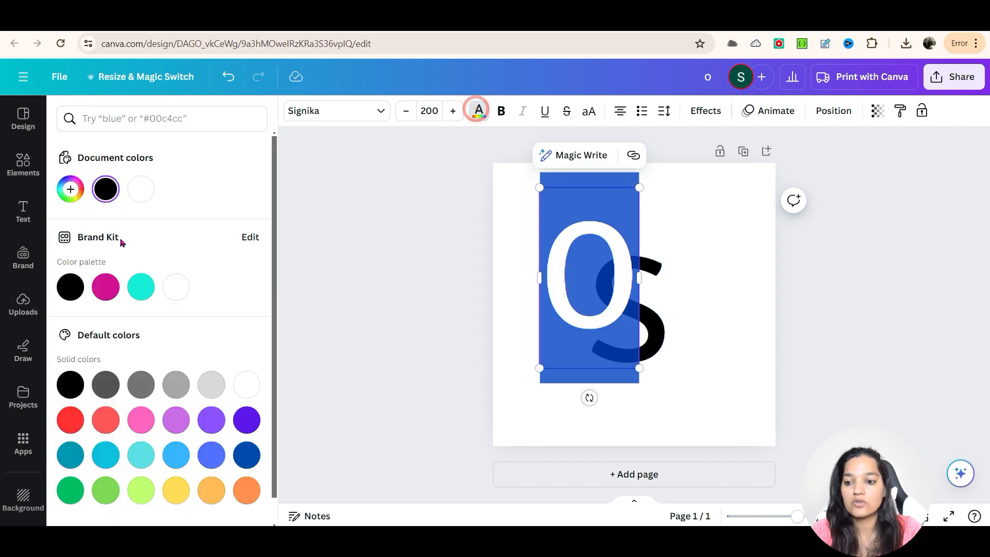
click(134, 287)
click(384, 312)
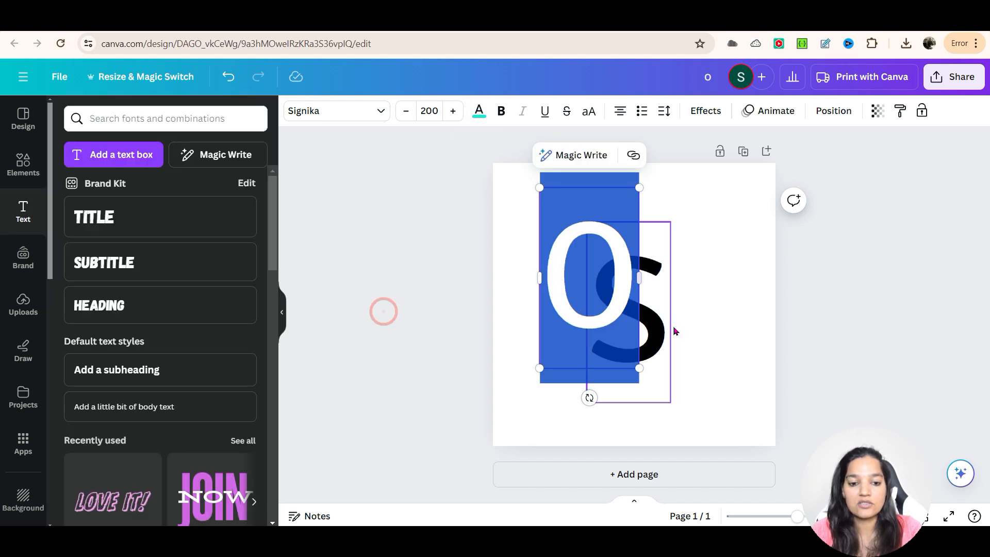
- Color the letter S with the Brand Kit magenta #d31291
click(656, 323)
double_click(641, 321)
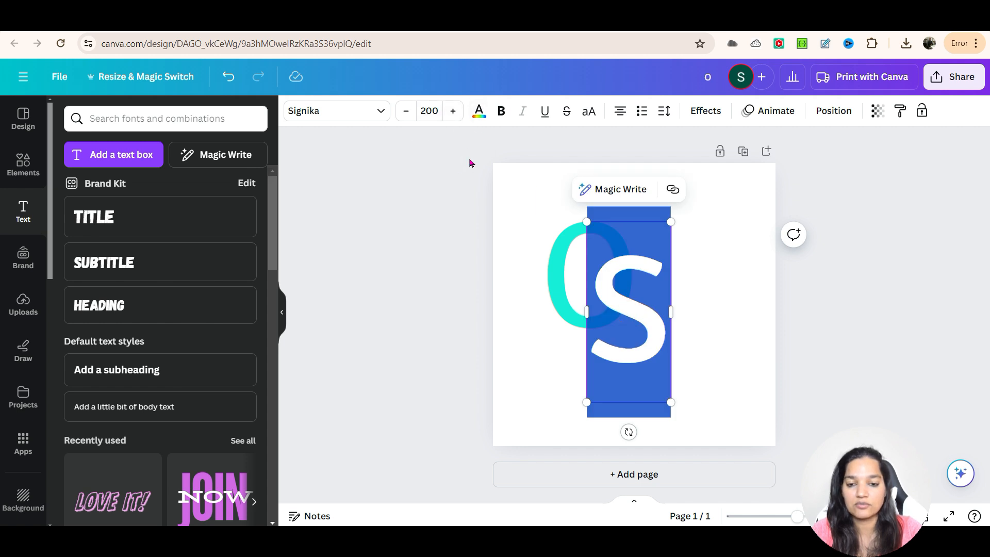
click(480, 112)
click(106, 287)
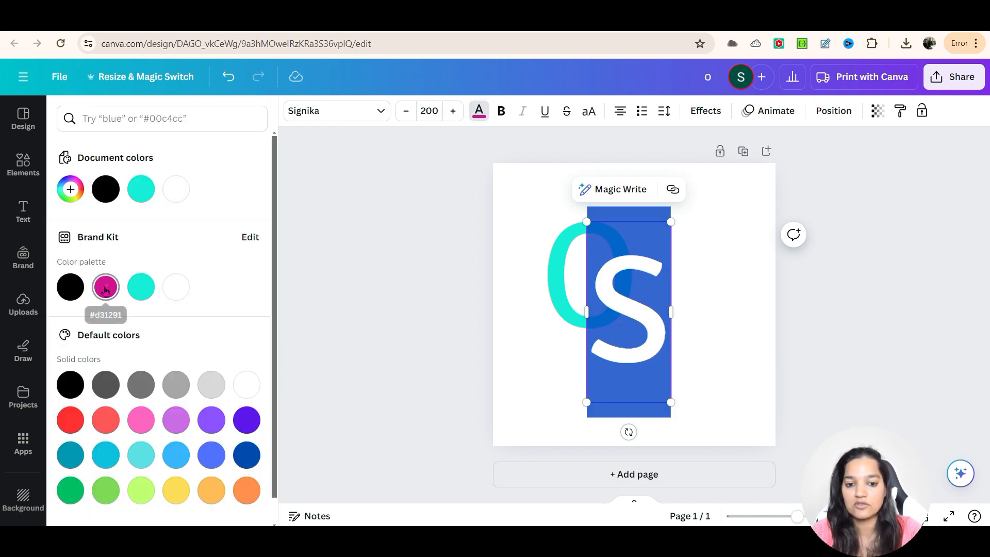
click(411, 285)
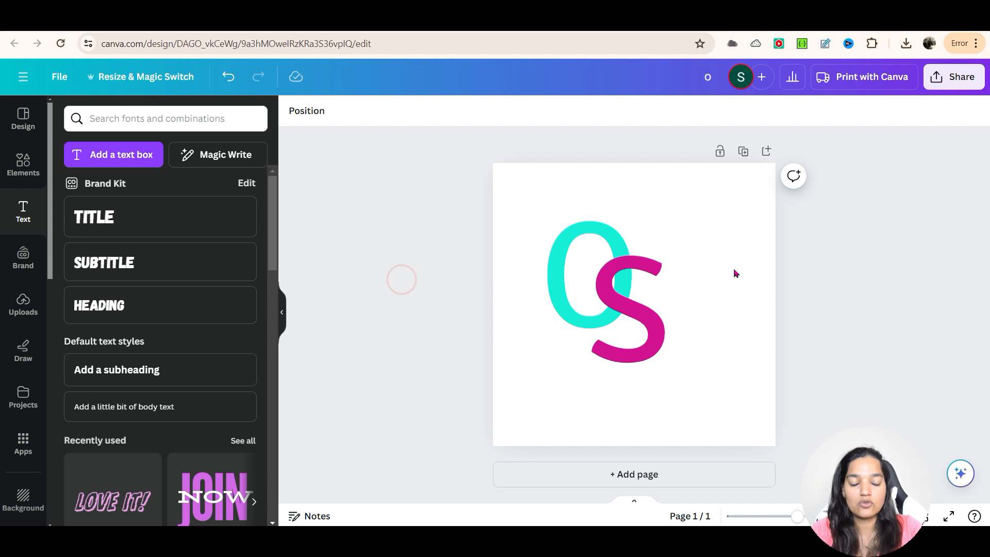
- Shift the S slightly left to overlap the O more, and move both letters together toward the page center
mouse_move(660, 315)
mouse_down()
mouse_move(645, 308)
mouse_move(647, 317)
mouse_up()
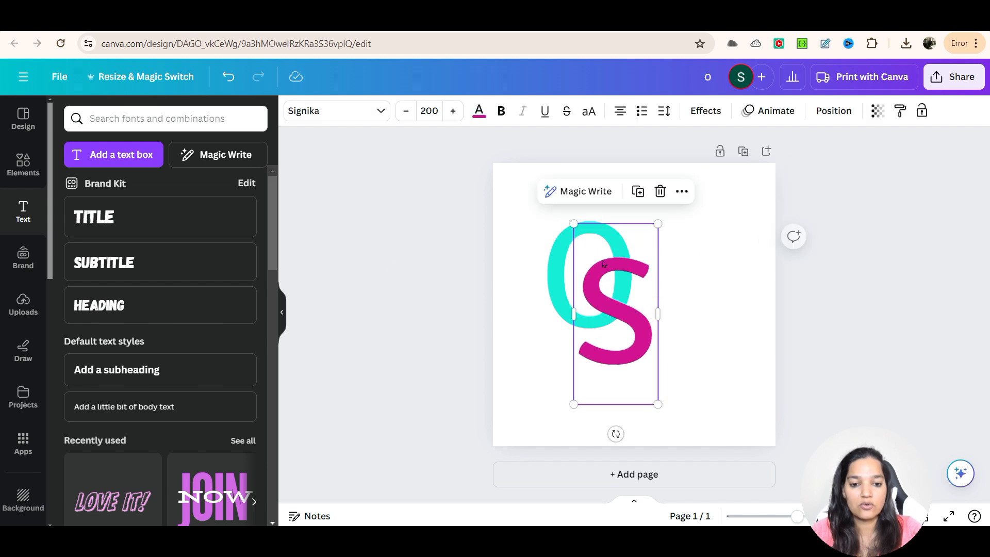
drag(515, 207, 699, 383)
drag(588, 318, 612, 317)
click(829, 298)
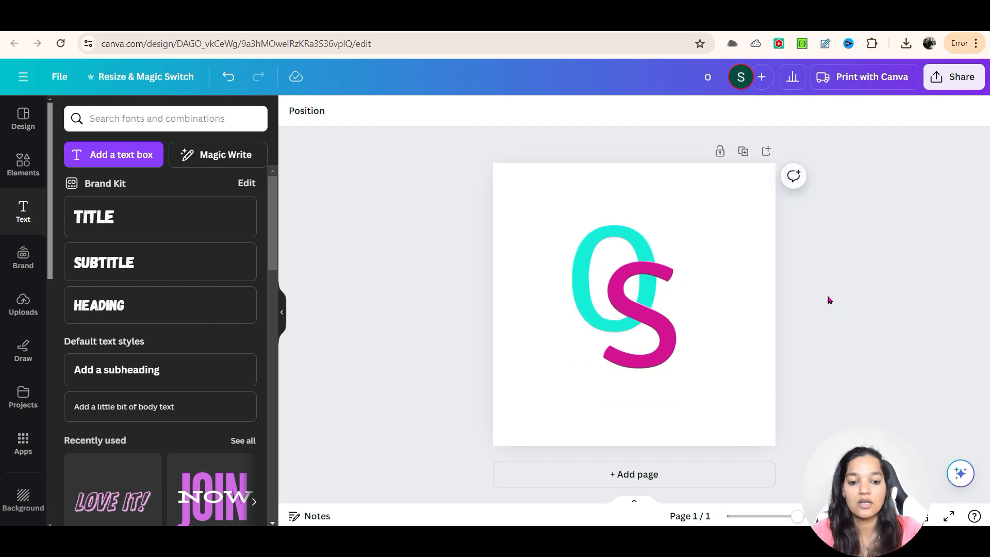
- Add a second page and move the magenta S from page 1 onto it
click(651, 481)
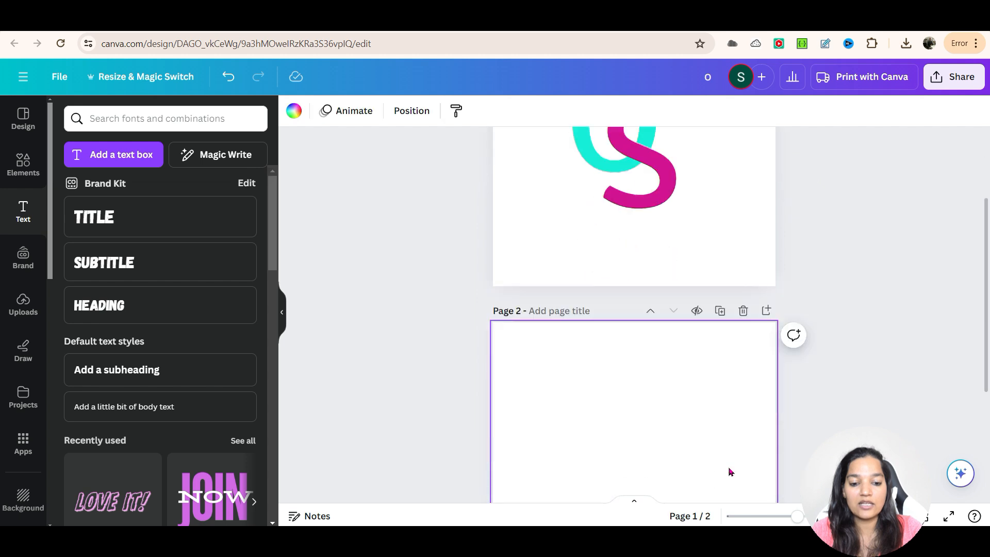
scroll(655, 320, up, 3)
drag(630, 163, 607, 452)
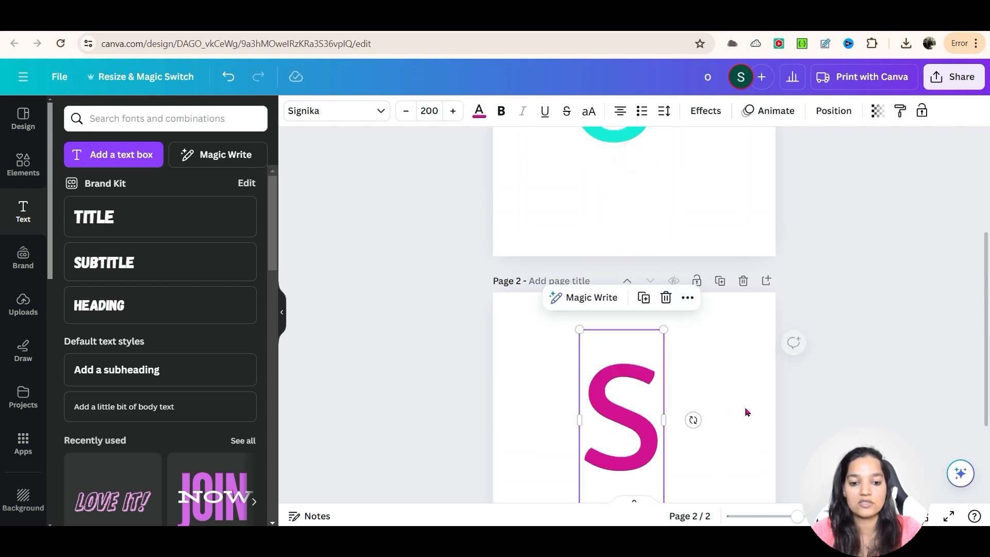
scroll(744, 408, down, 3)
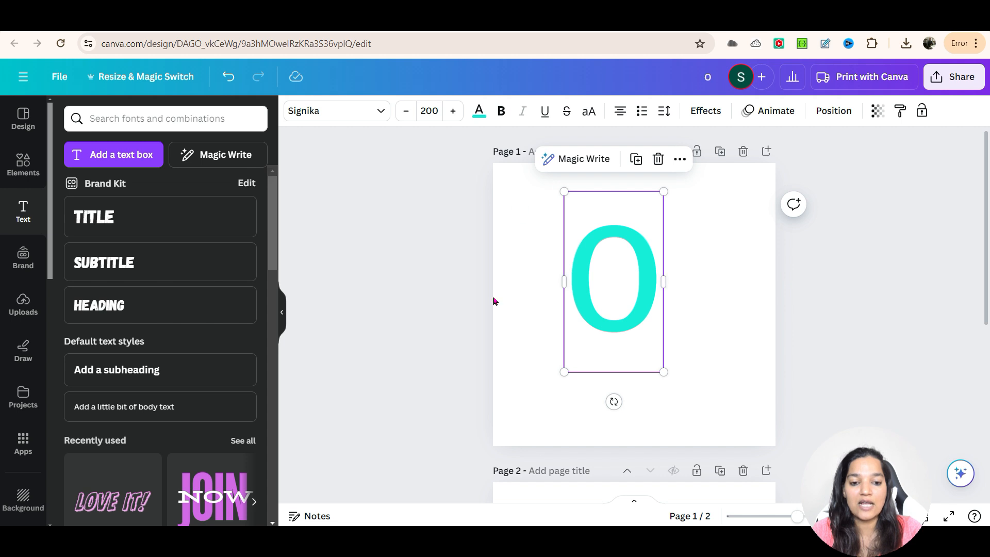
scroll(676, 320, down, 4)
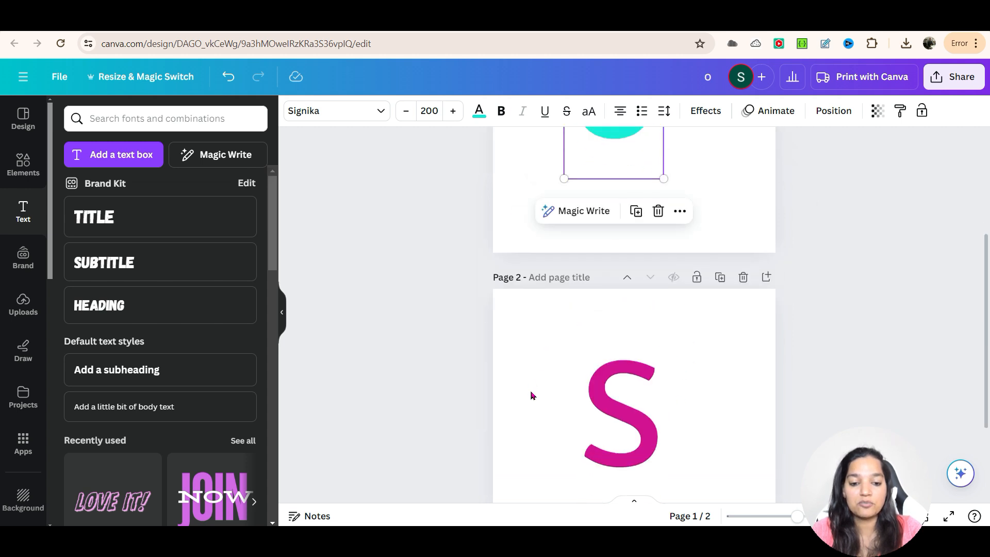
scroll(567, 413, down, 3)
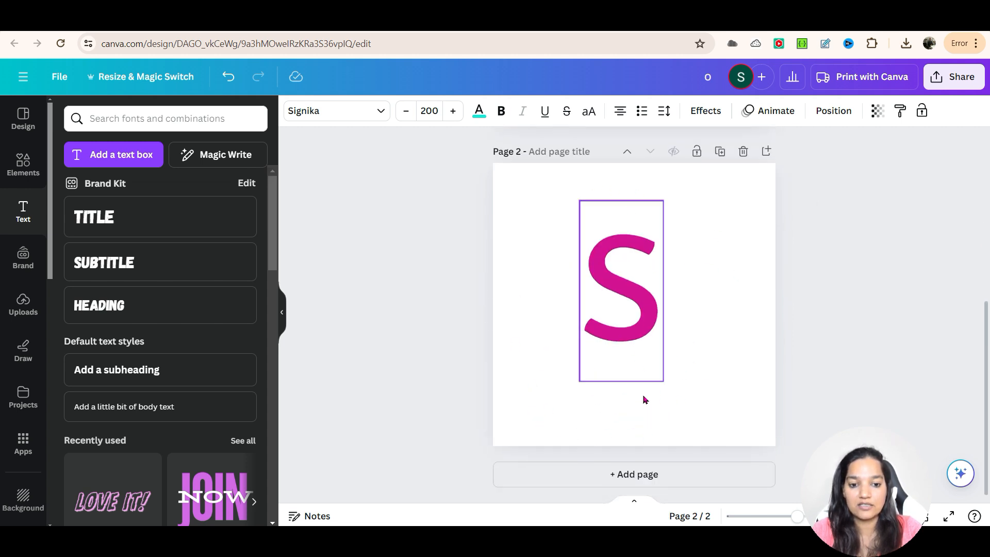
- Enlarge the turquoise O on page 1 to font size 242
scroll(656, 398, up, 1)
scroll(656, 397, up, 6)
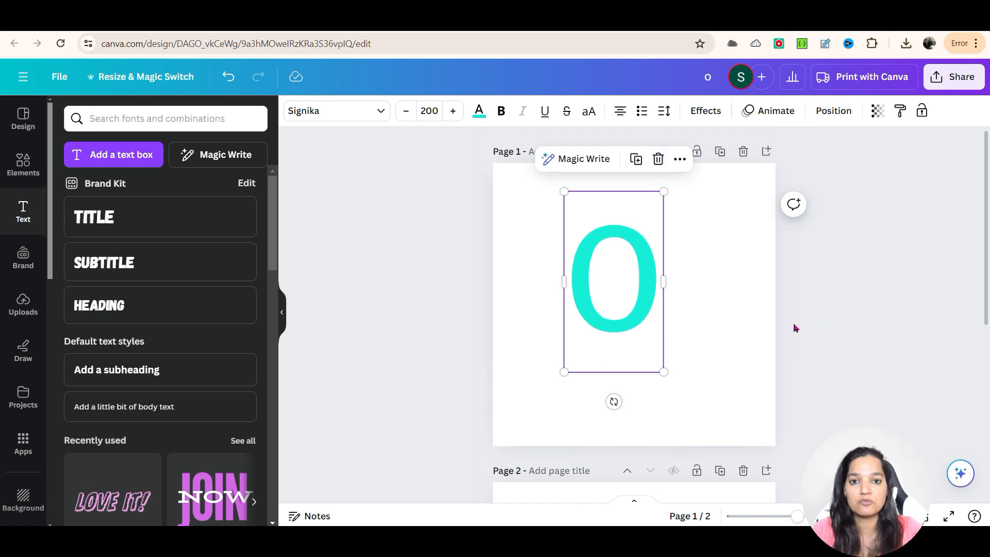
click(716, 308)
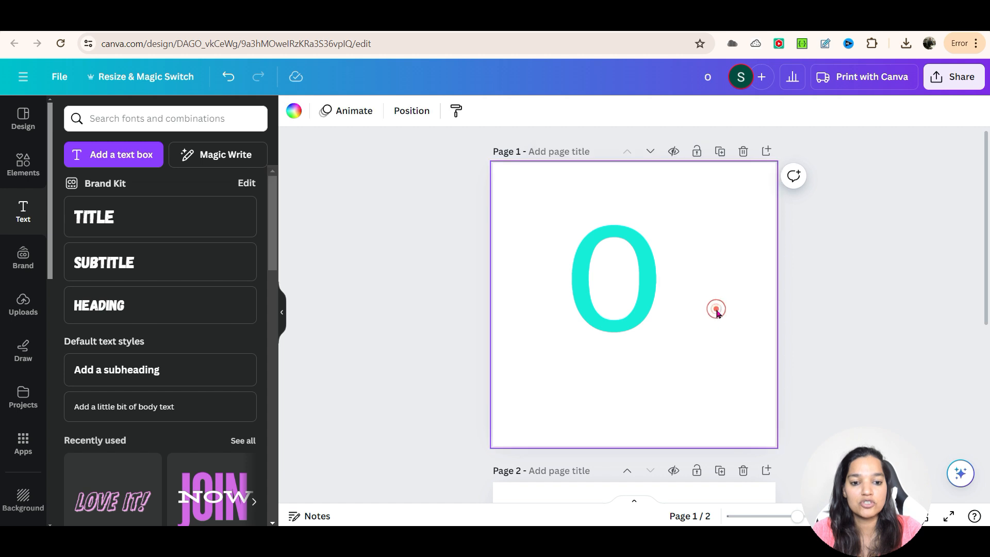
click(645, 311)
drag(663, 373, 707, 405)
- Enlarge the magenta S on page 2 proportionally to roughly match the size of the O
scroll(736, 364, down, 4)
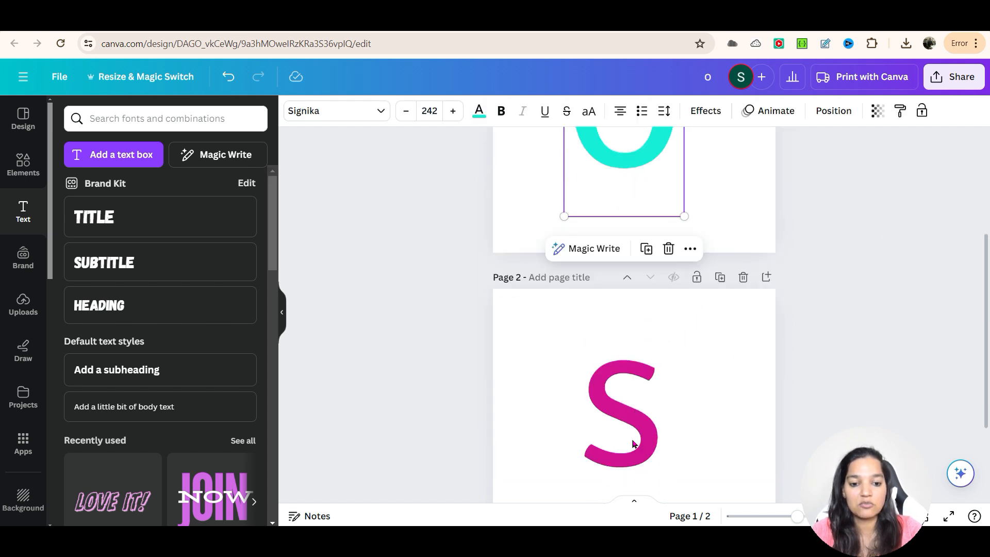
click(623, 437)
scroll(674, 475, down, 3)
drag(663, 378, 707, 416)
click(809, 347)
- Set up a PNG download with a transparent background that includes only page 1, the turquoise O
scroll(809, 347, up, 5)
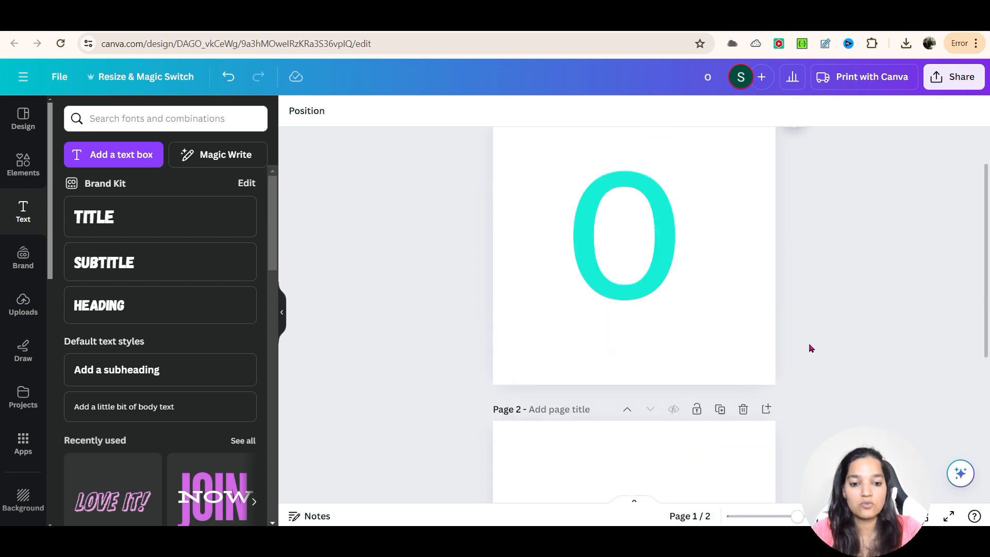
scroll(647, 407, down, 4)
scroll(681, 382, up, 3)
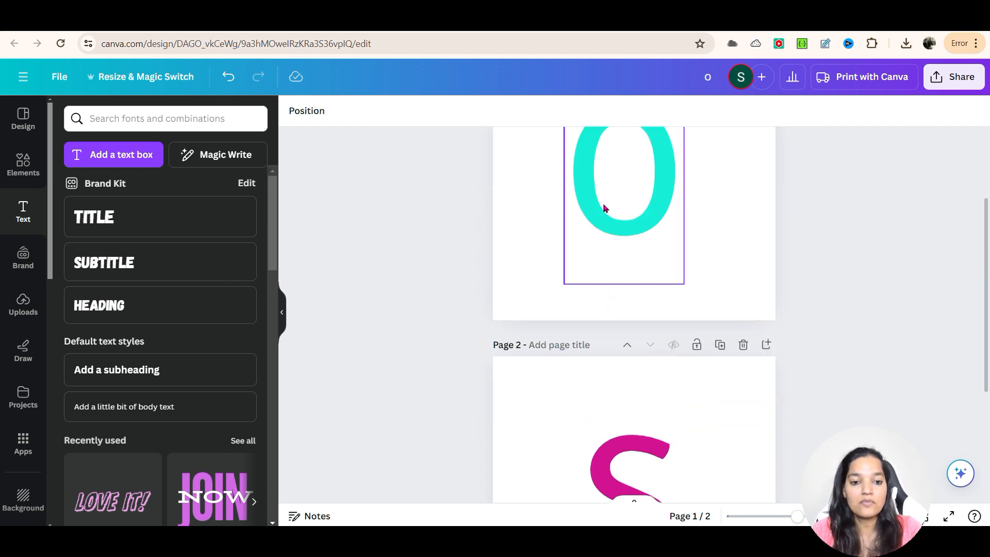
click(709, 247)
scroll(895, 179, up, 2)
click(955, 76)
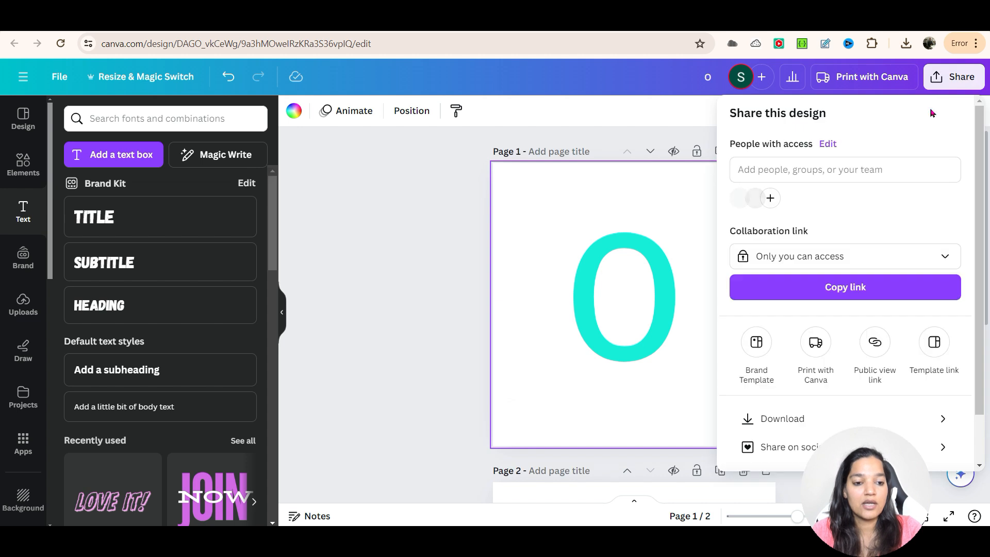
click(839, 416)
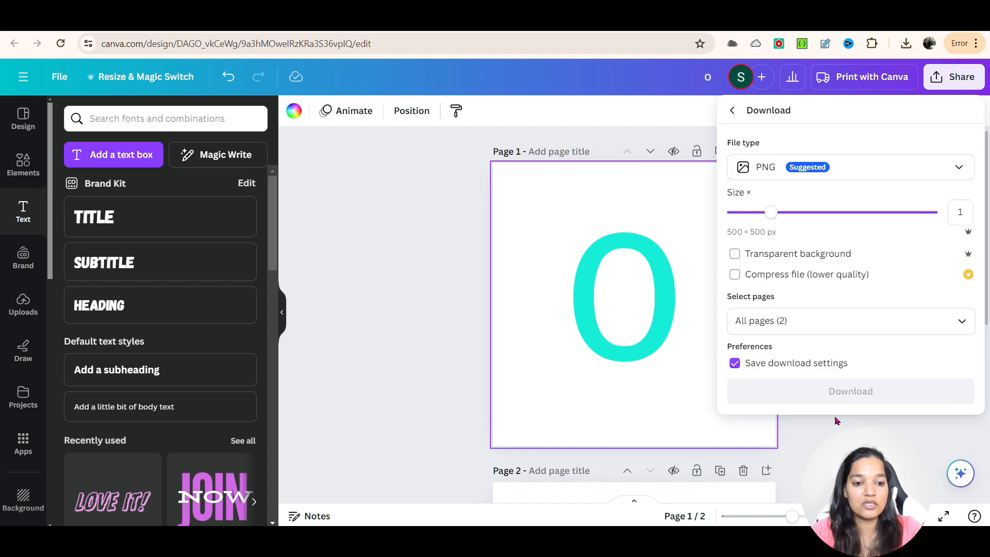
click(735, 254)
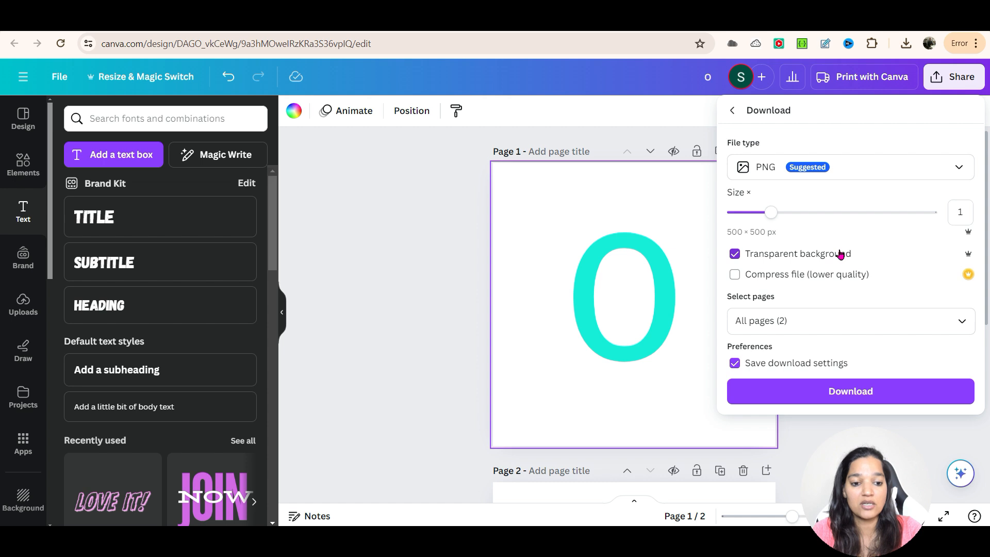
click(958, 323)
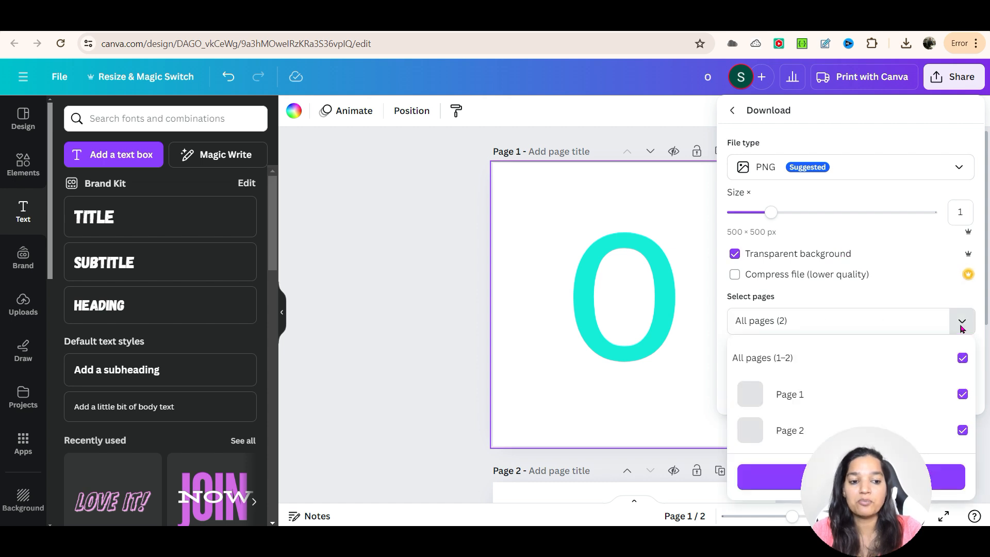
click(963, 429)
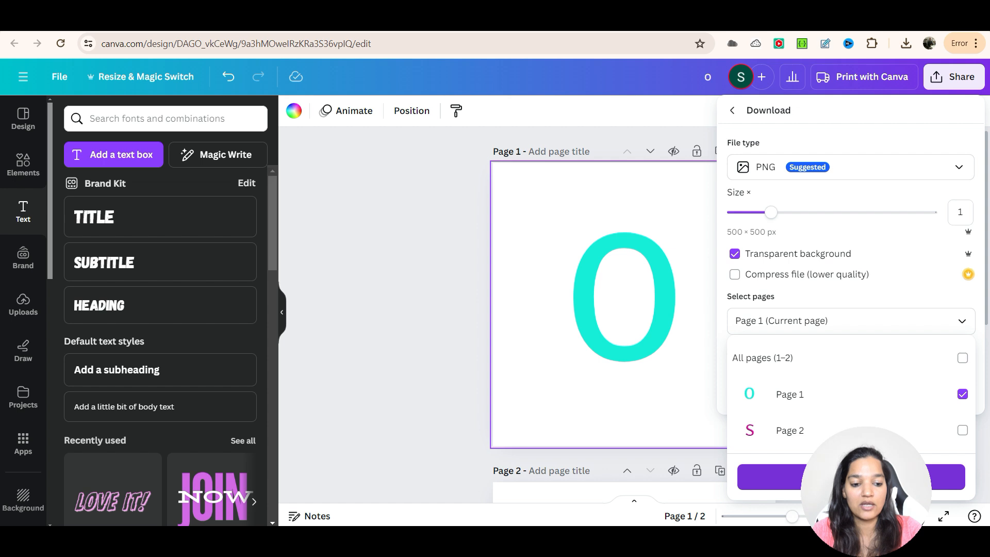
- Download page 1 and save the image under the file name o1
click(936, 477)
click(935, 393)
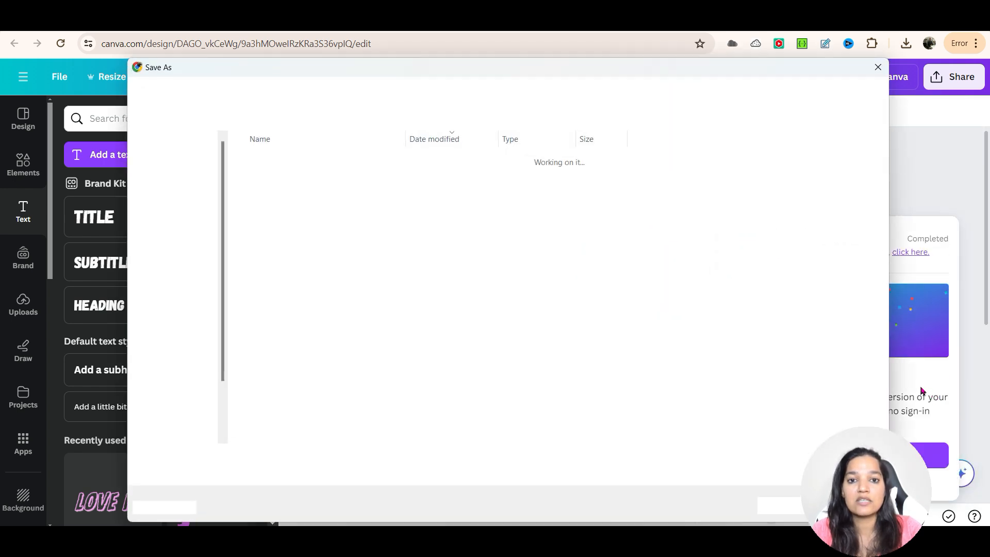
key(BackSpace)
text(o1)
click(785, 505)
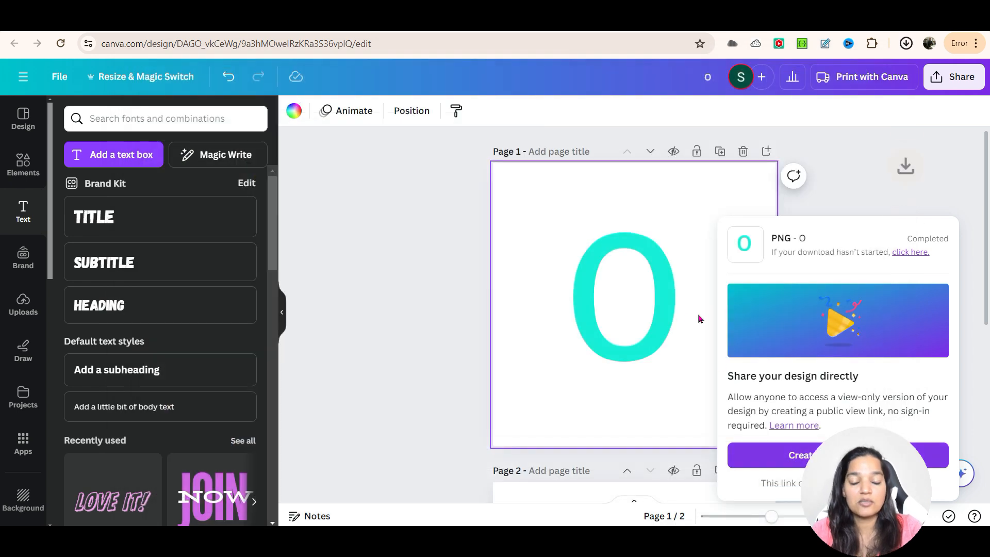
click(426, 323)
- Set up a transparent PNG download that includes only page 2, the magenta S
scroll(427, 327, down, 6)
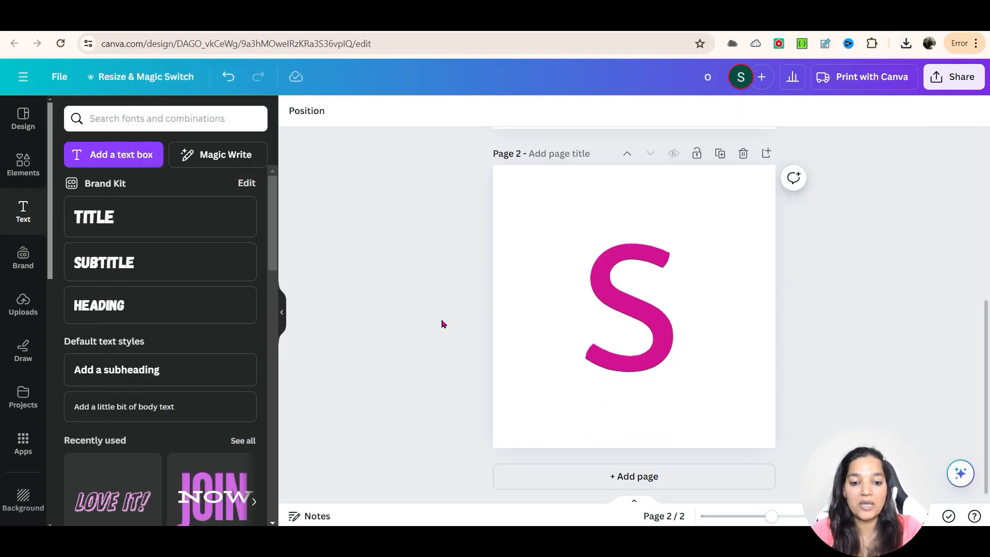
click(505, 319)
click(949, 83)
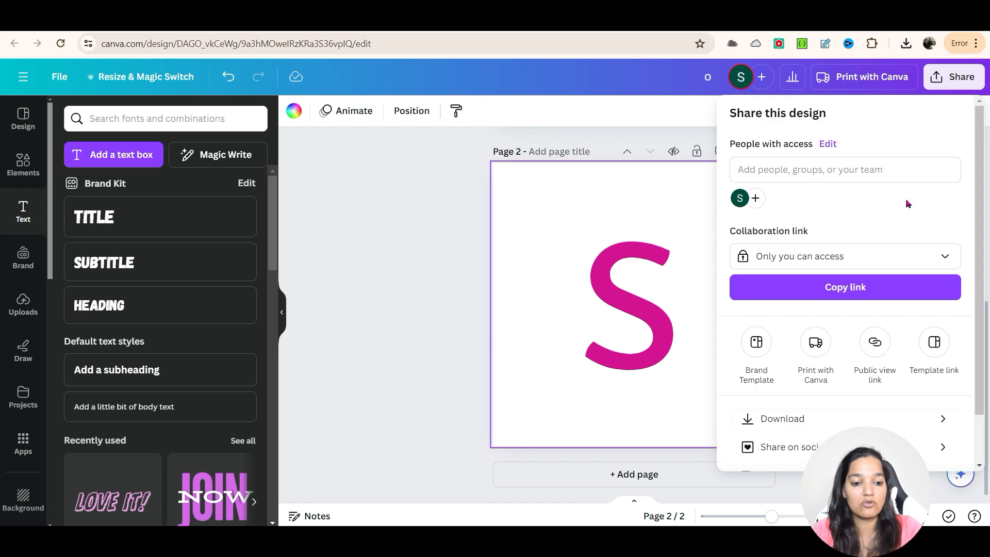
click(838, 422)
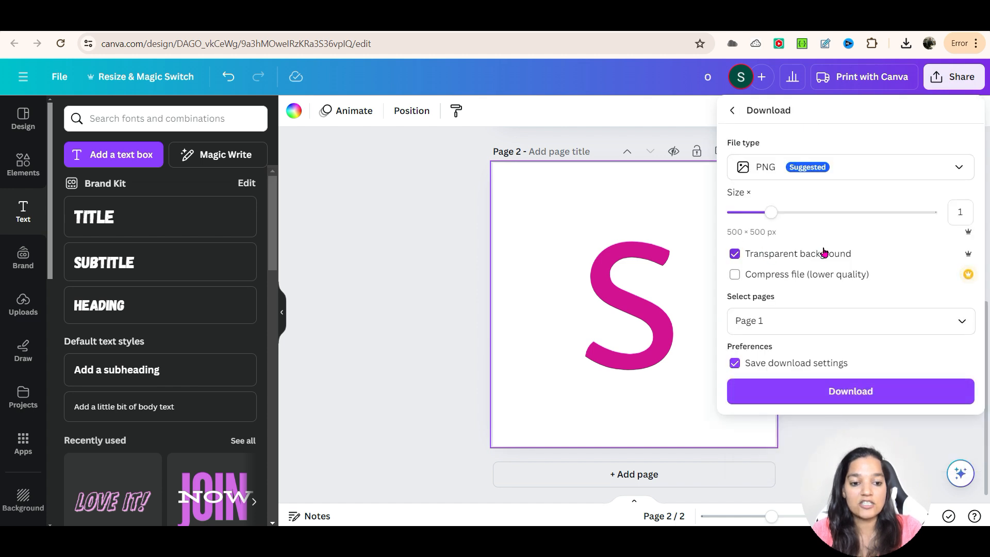
click(963, 323)
click(963, 430)
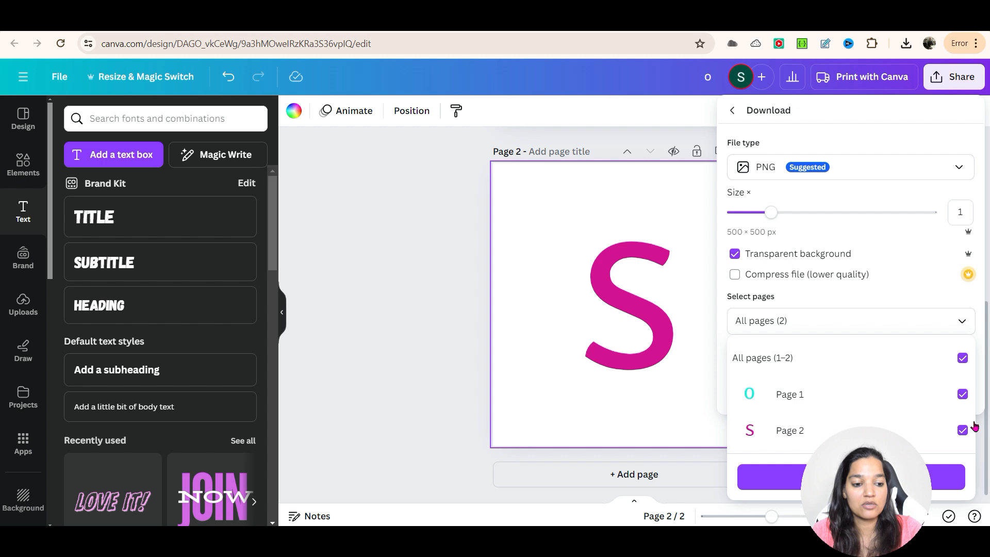
click(967, 396)
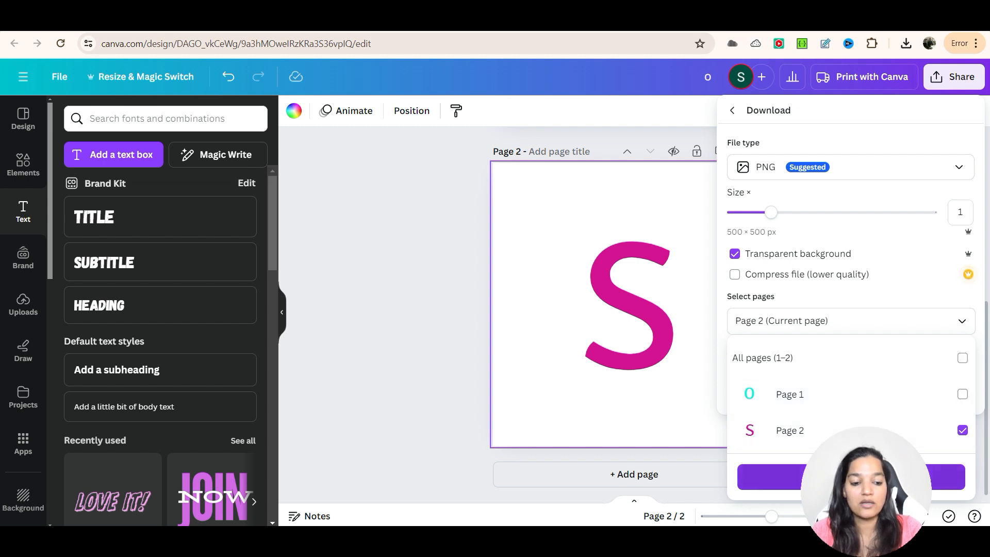
- Download page 2 and save the image under the file name S1
click(866, 477)
click(856, 398)
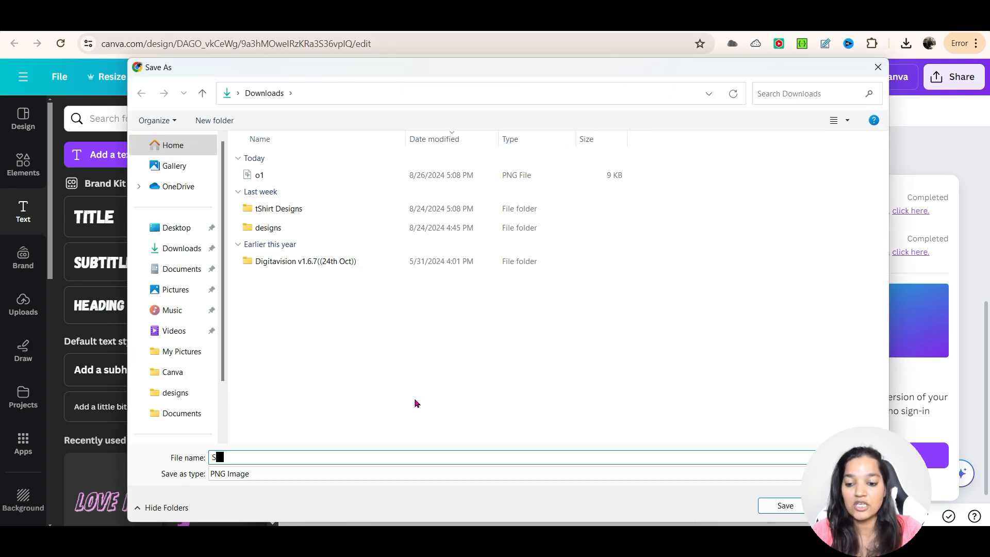
click(766, 505)
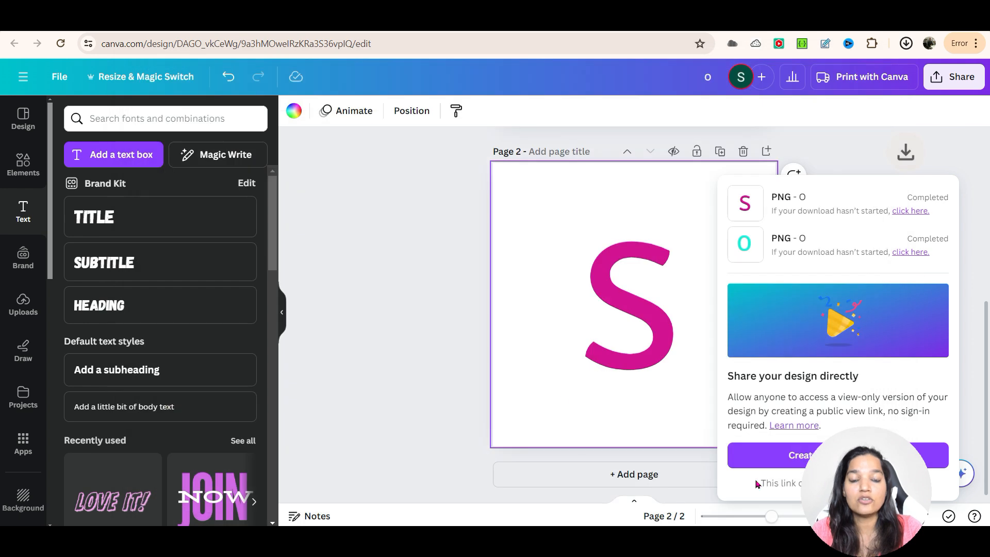
click(427, 341)
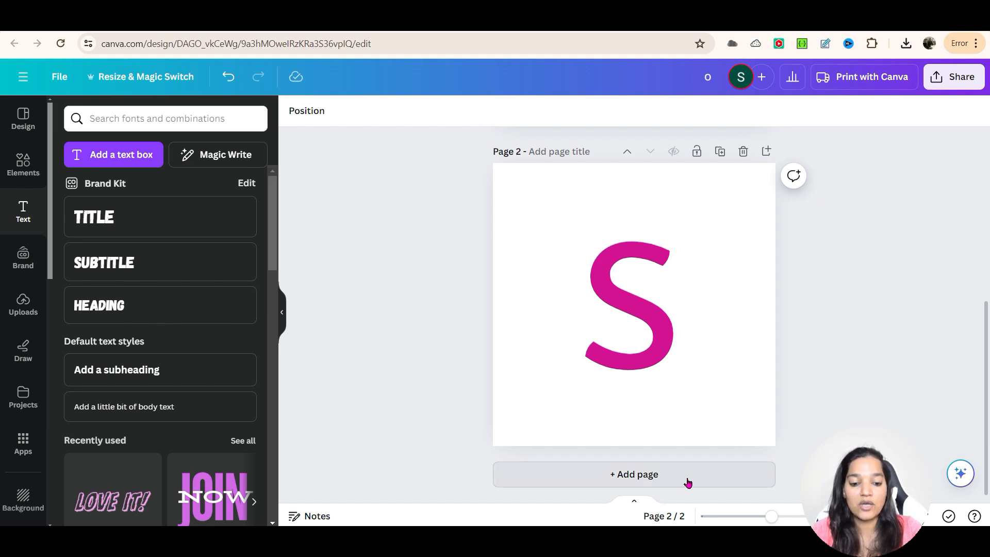
- Add a third page to the design and upload the o1 PNG from the Downloads folder
click(747, 478)
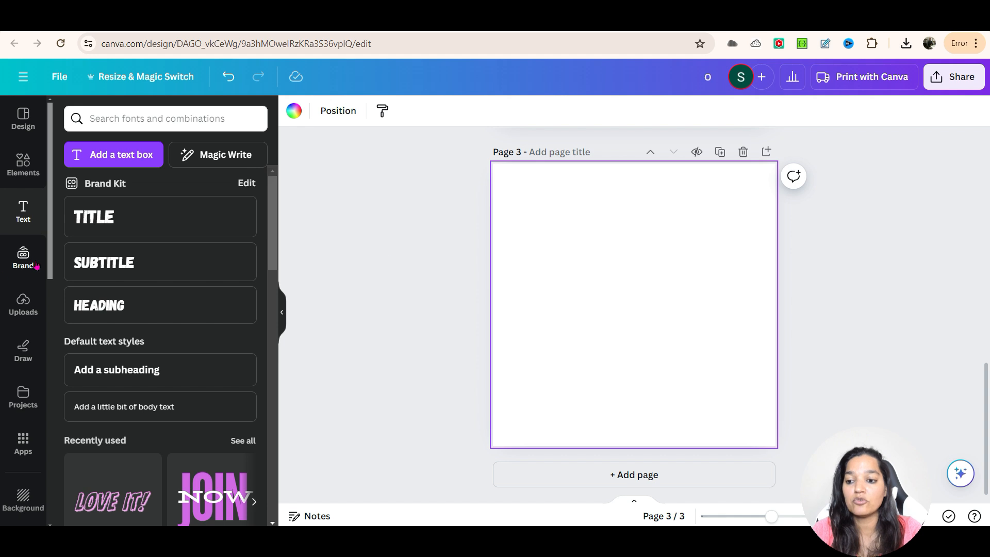
click(23, 303)
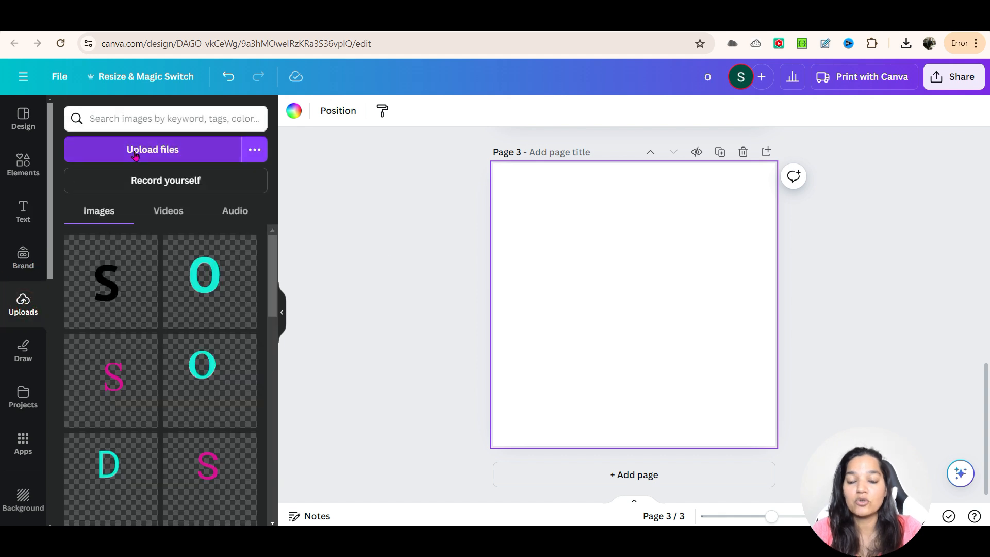
click(131, 149)
click(260, 195)
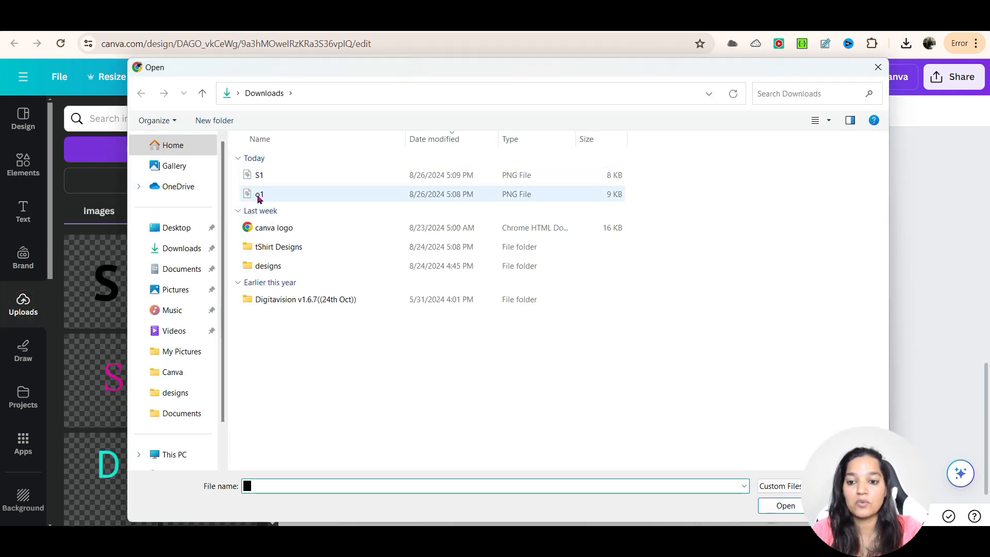
double_click(261, 195)
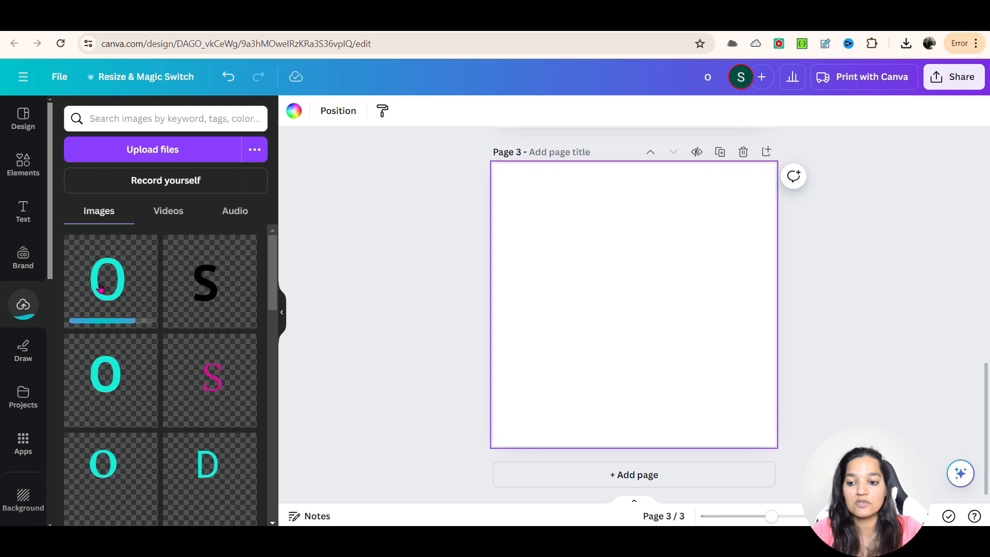
- Place the uploaded O image on page 3, enlarge it, and crop its empty margins close to the letter on all four sides
click(100, 287)
drag(556, 224, 478, 187)
drag(714, 274, 645, 275)
drag(570, 164, 568, 214)
drag(491, 297, 545, 297)
drag(594, 384, 597, 326)
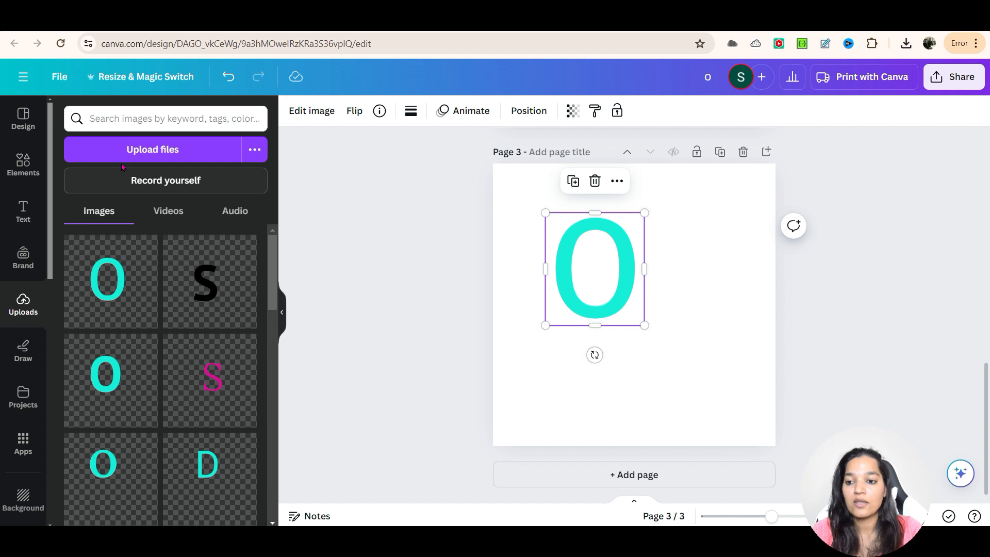
- Upload the S1 PNG, place it on page 3 overlapping the lower part of the O, and enlarge it slightly
click(140, 145)
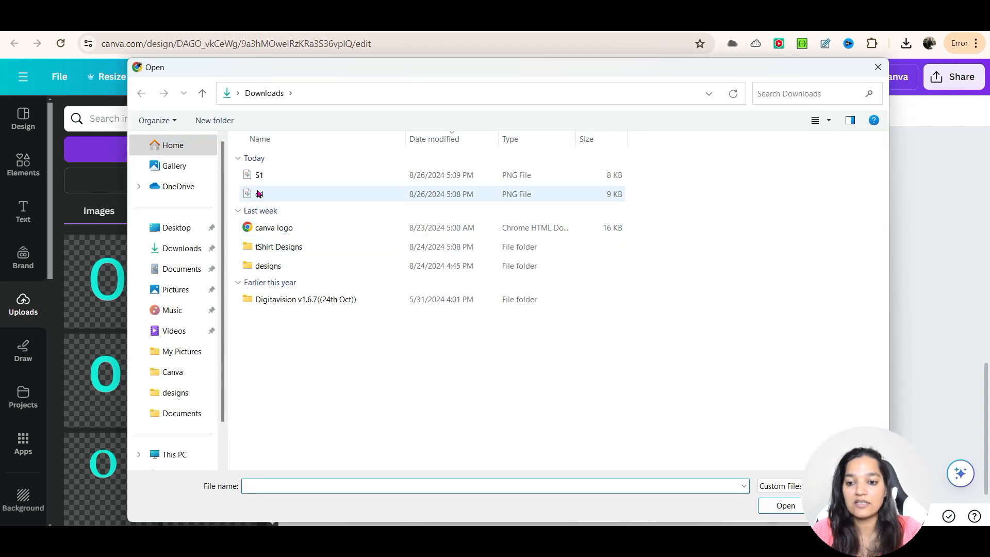
double_click(260, 174)
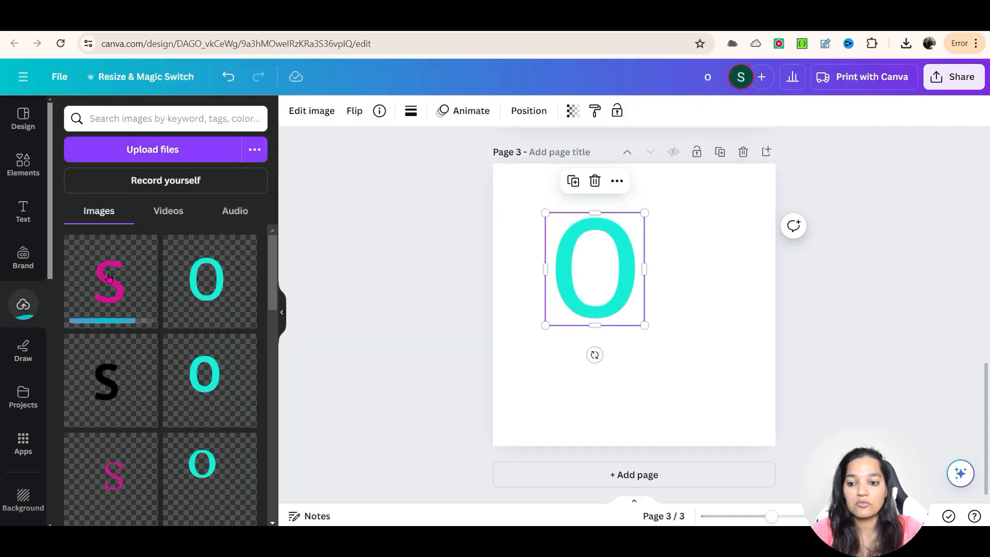
drag(555, 225, 514, 212)
drag(674, 327, 670, 325)
- Crop the empty margins of the S image close to the letter on all four sides
drag(710, 298, 654, 299)
drag(589, 207, 590, 256)
drag(526, 320, 580, 327)
drag(616, 392, 616, 355)
click(682, 334)
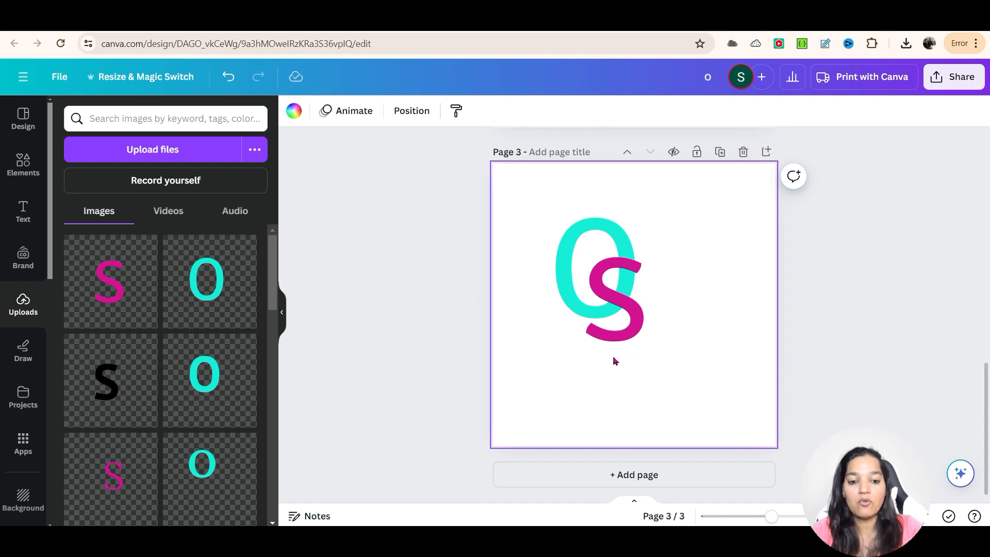
- Duplicate the cropped S and set the copy beside the overlapping letters on page 3
click(640, 334)
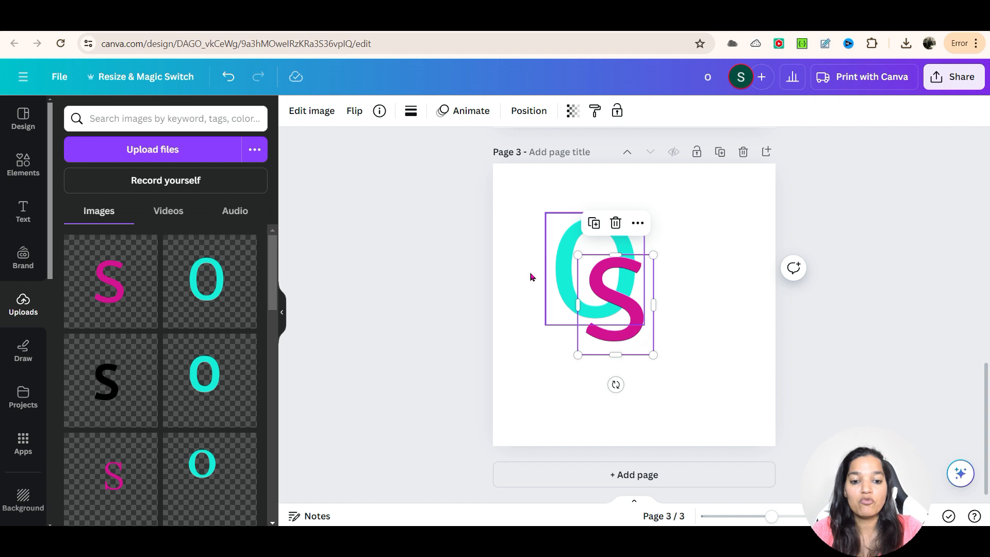
click(630, 327)
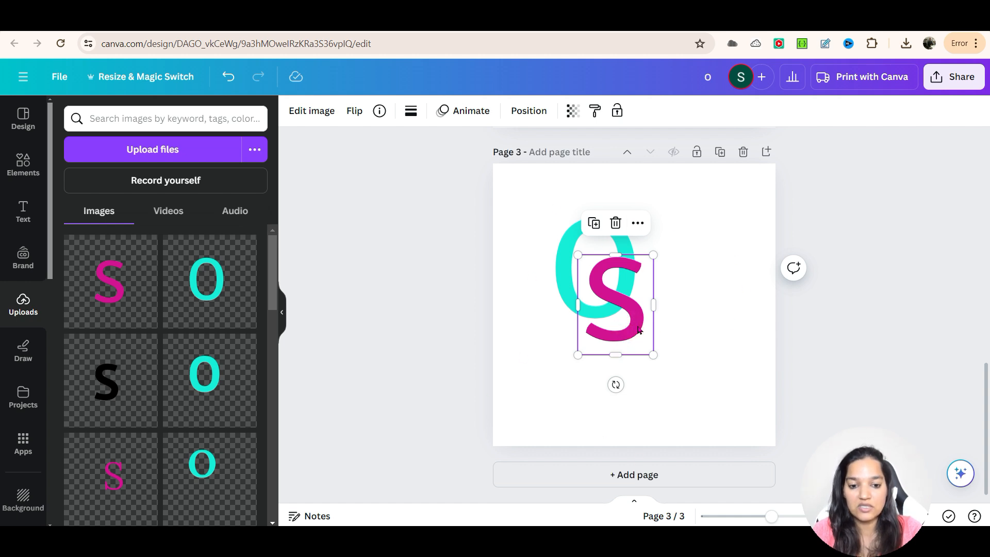
key(ctrl+d)
drag(655, 330, 740, 316)
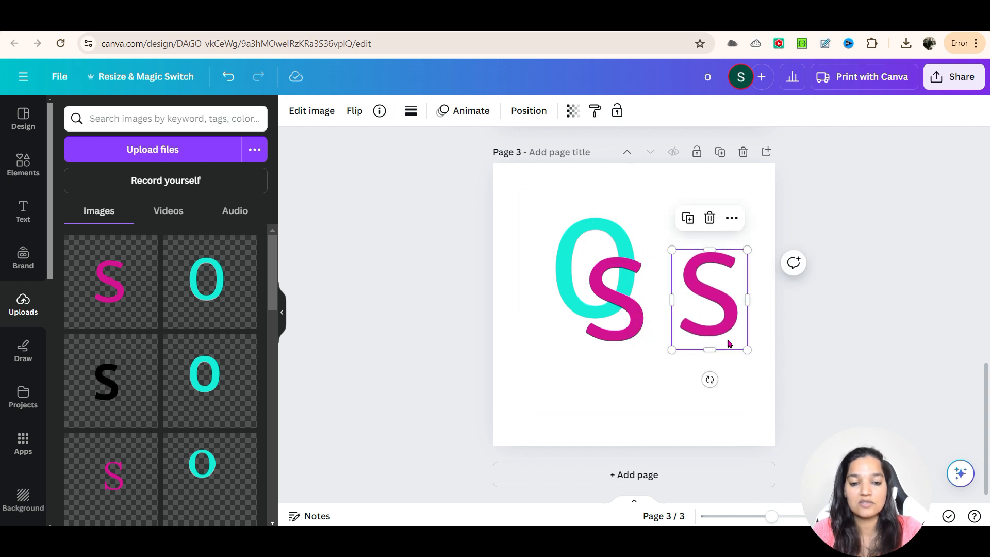
- Send the original S to the back so it lies behind the turquoise O
click(626, 325)
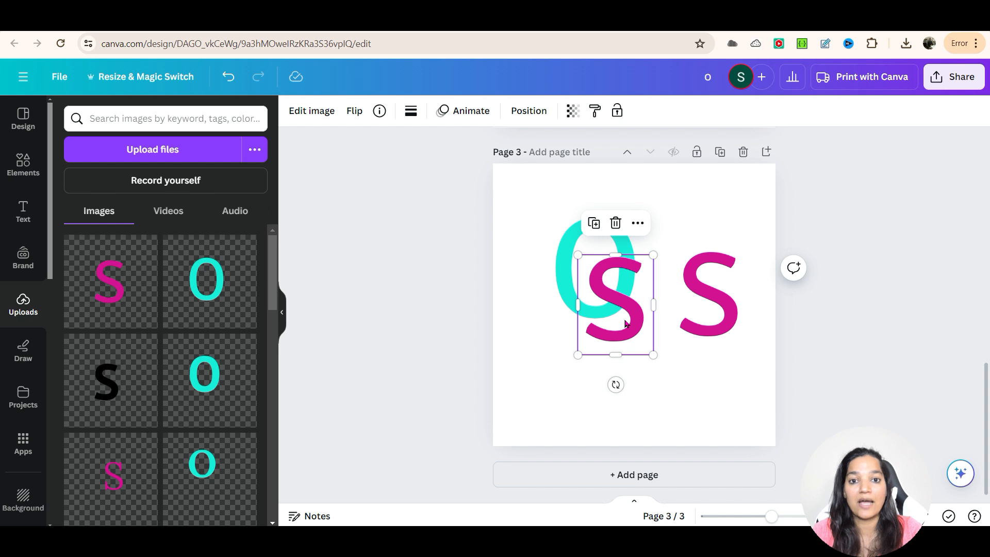
right_click(625, 324)
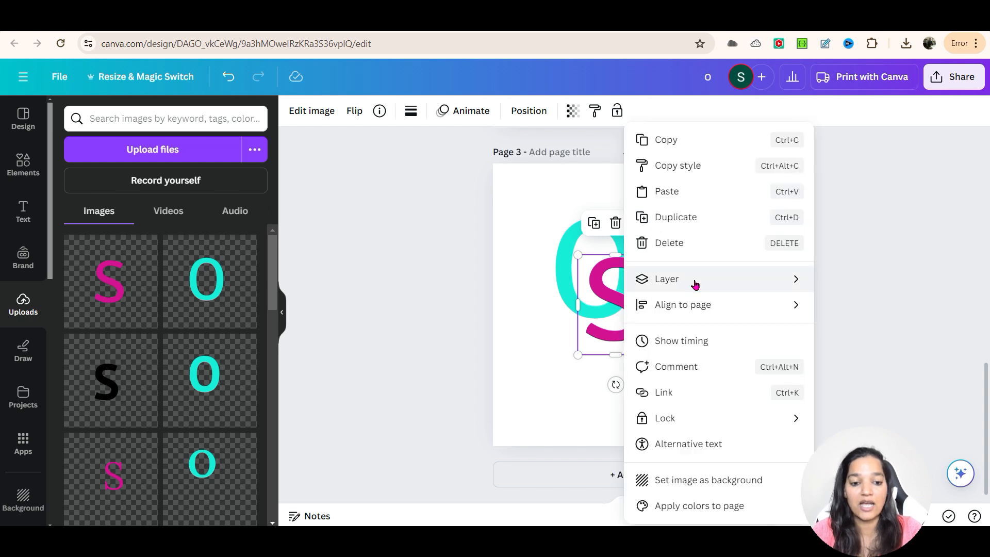
mouse_move(696, 282)
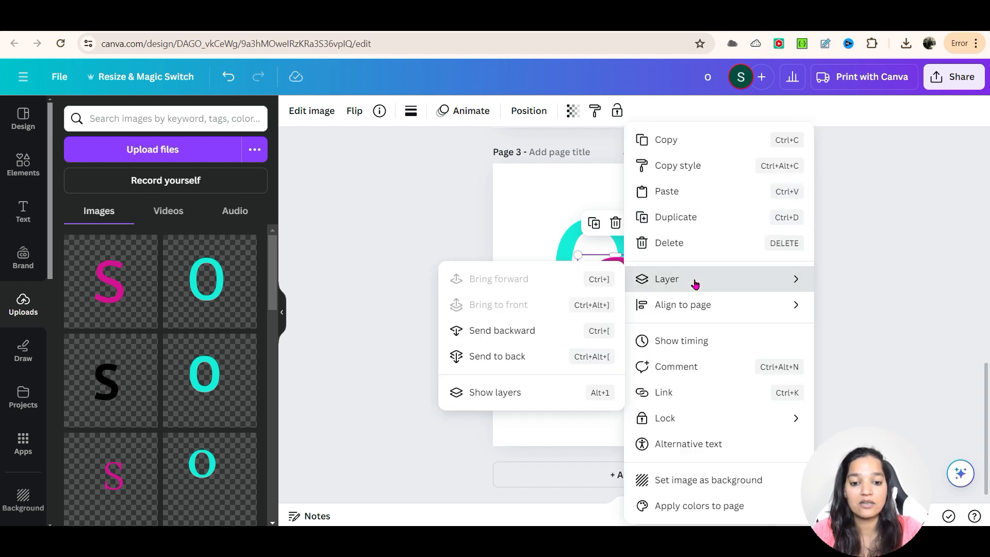
click(512, 361)
click(737, 403)
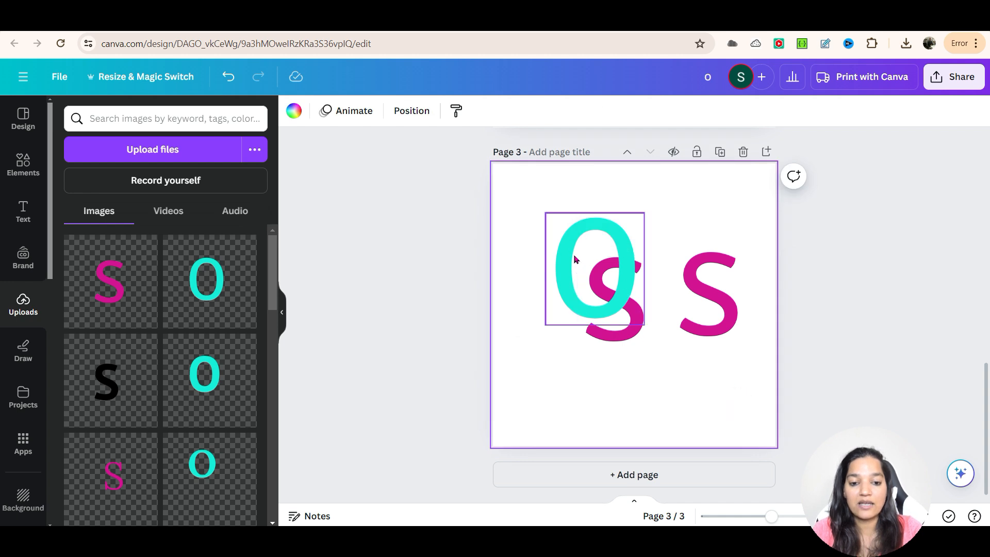
- Show the page's layers, align the duplicate S exactly over the original, and crop away its upper part down to about the middle
click(425, 103)
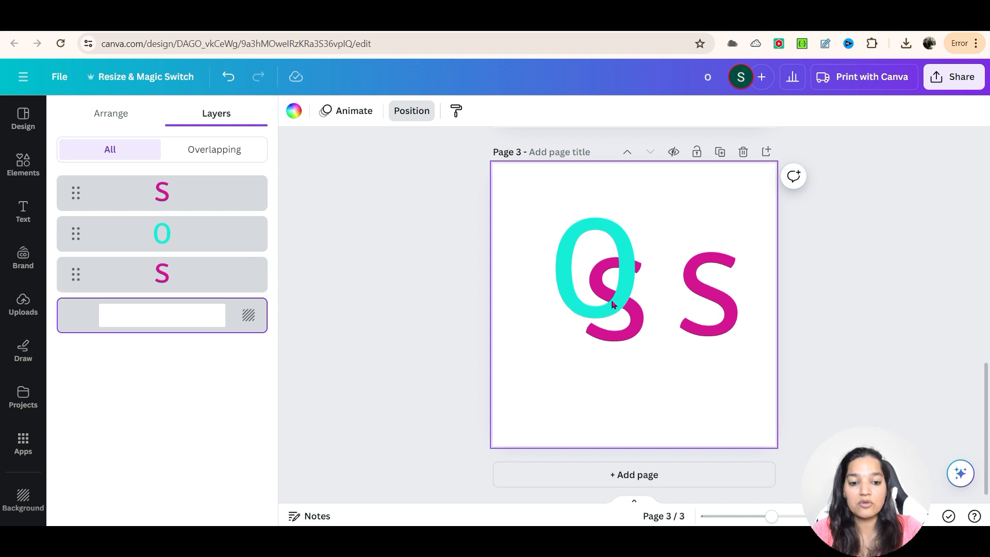
drag(725, 305, 636, 307)
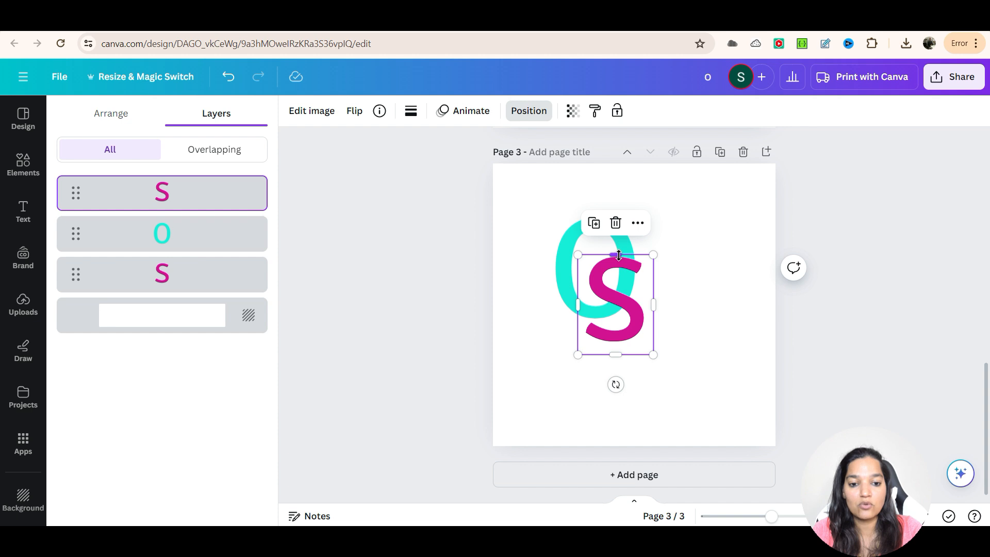
drag(618, 255, 620, 290)
click(676, 297)
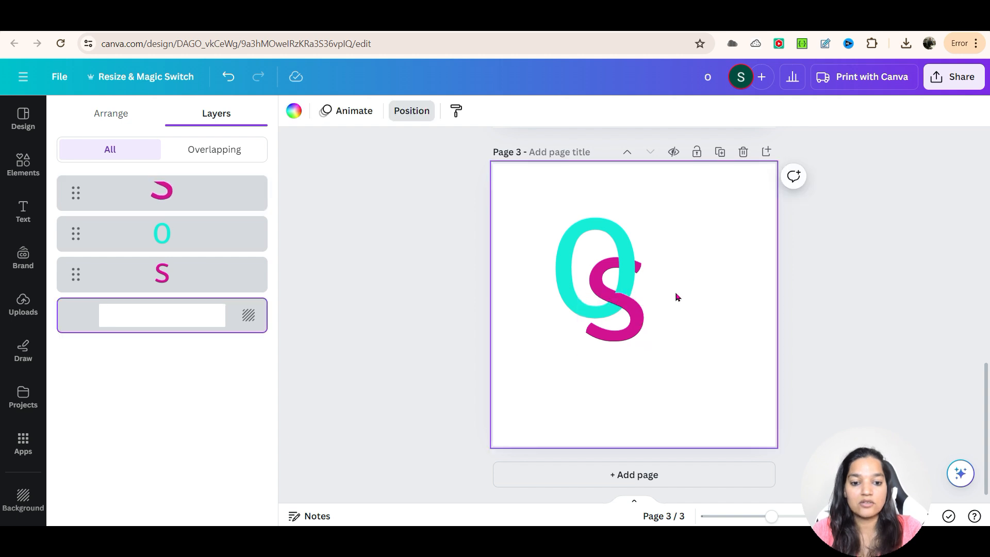
- Extend the duplicate S's crop slightly upward so a little more of its middle lies over the O
click(621, 315)
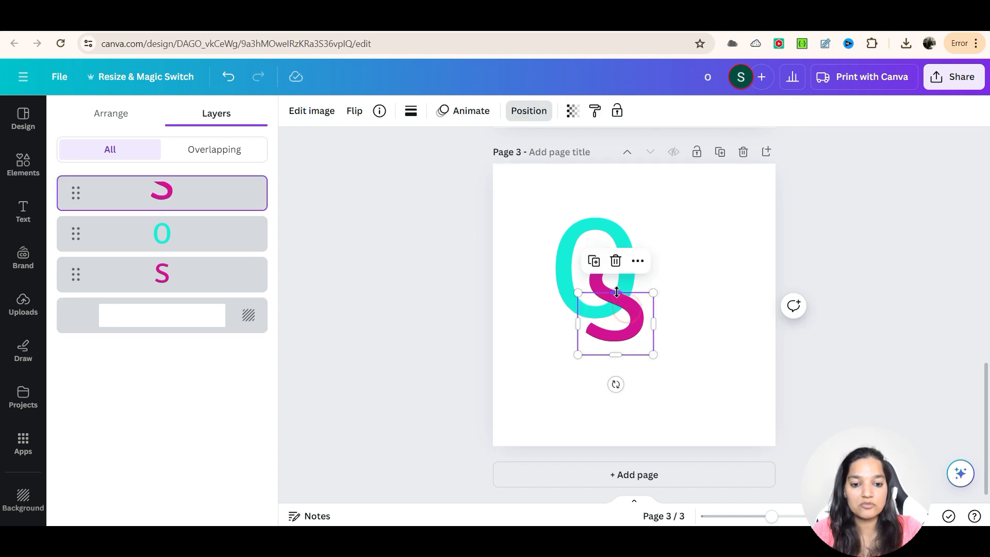
drag(617, 292, 617, 289)
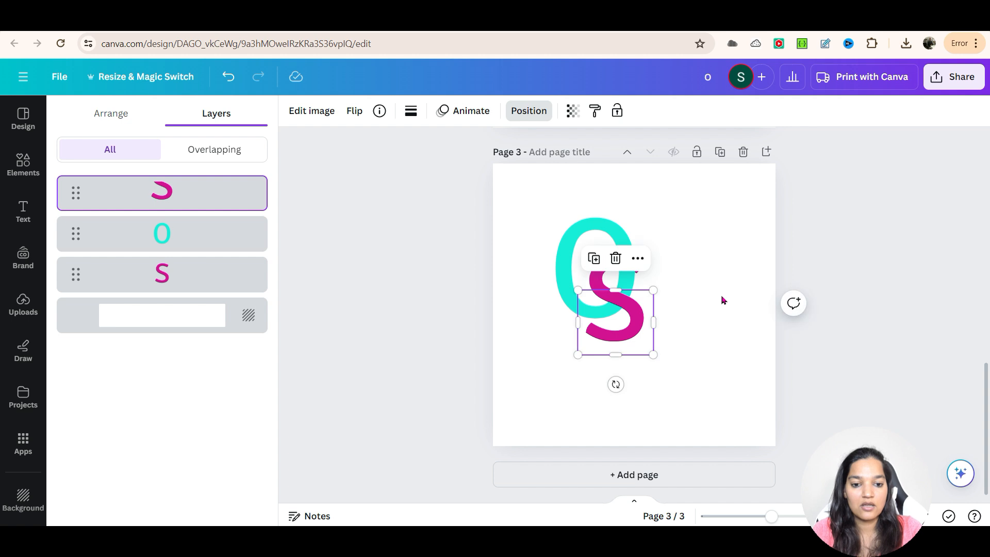
click(721, 300)
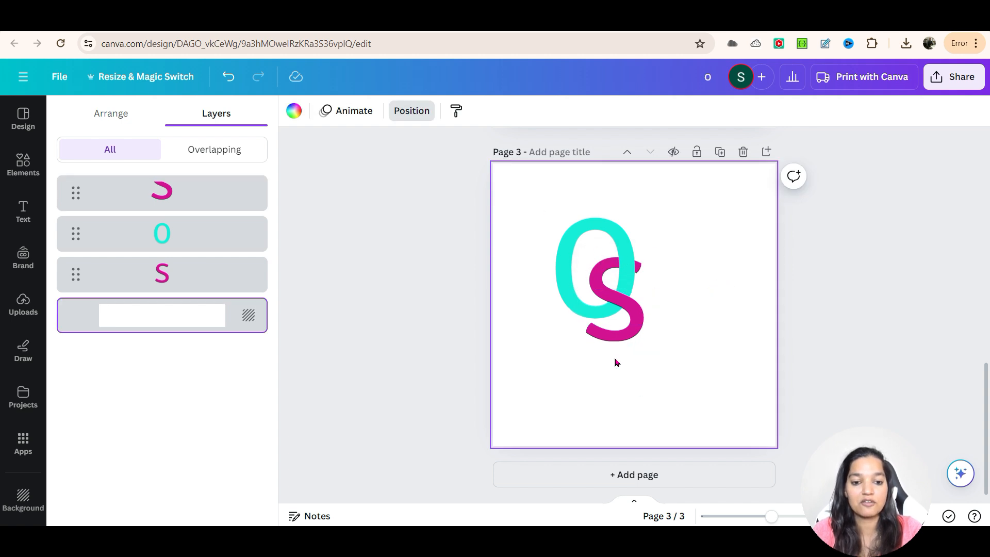
- Select all three letter images on page 3 together and move them to the page's horizontal centre
drag(526, 208, 689, 418)
drag(600, 328, 627, 332)
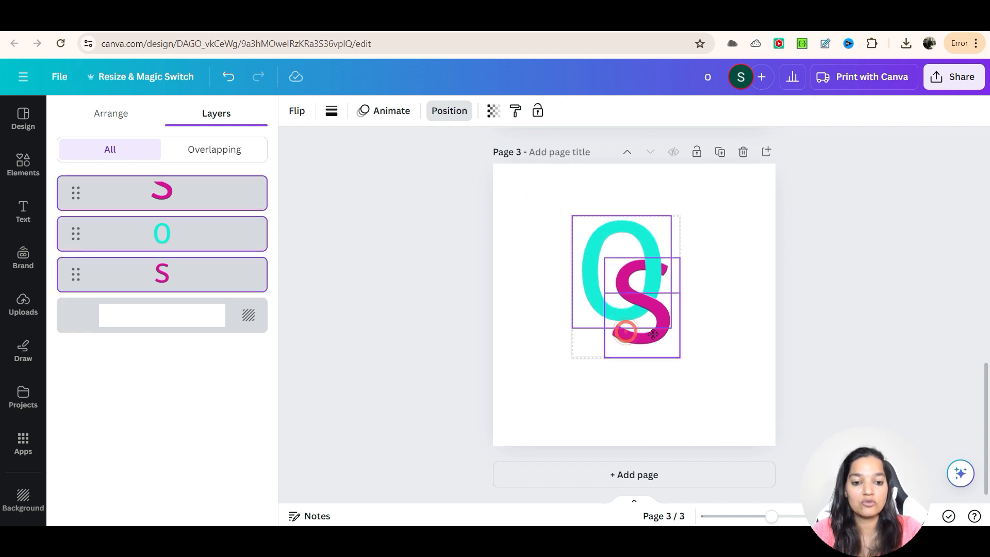
click(736, 380)
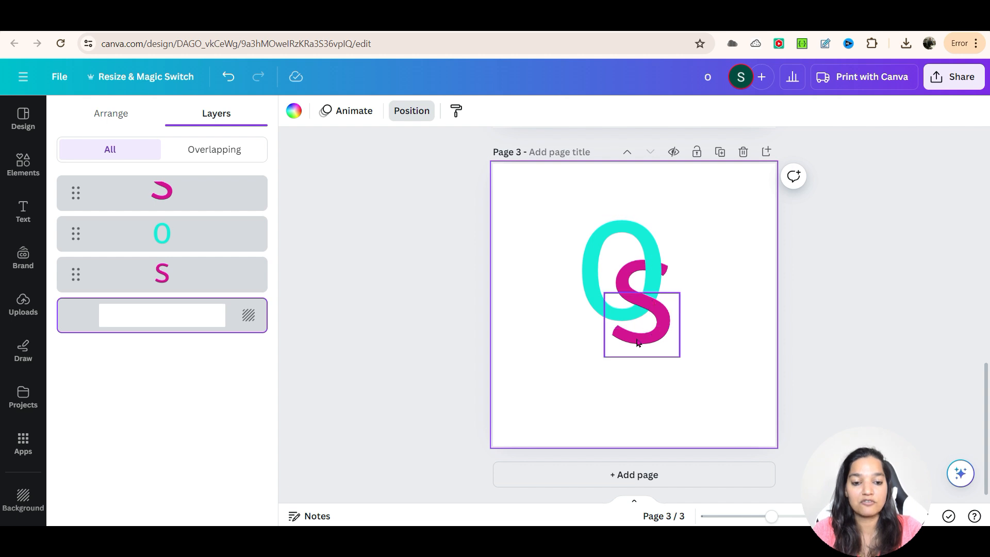
click(678, 392)
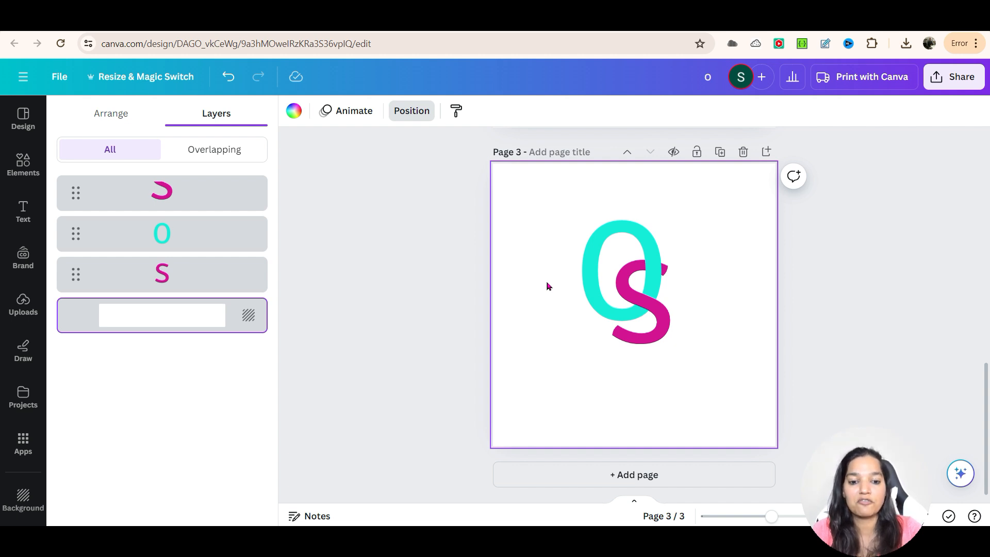
click(409, 277)
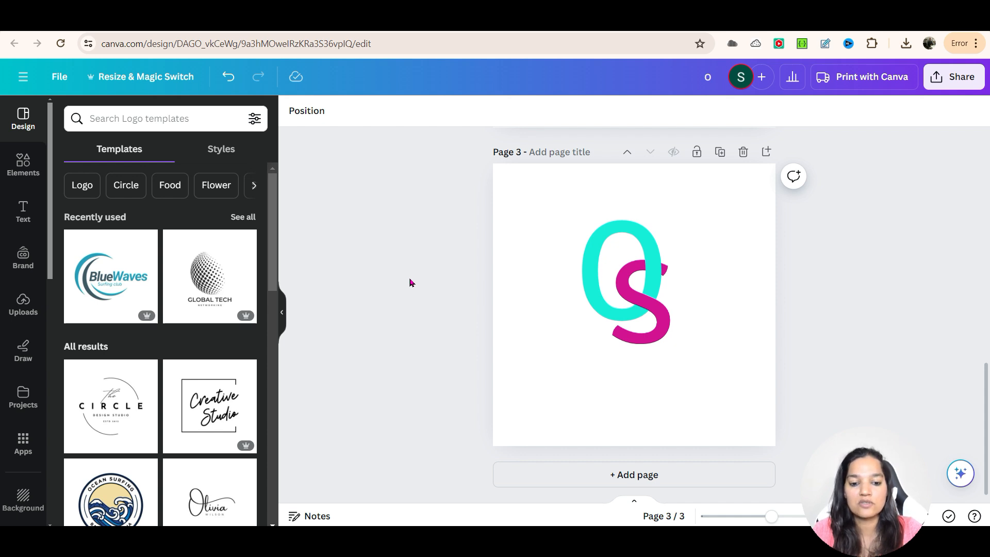
- Add a fourth page and place a title-style text on it that reads "P"
click(631, 475)
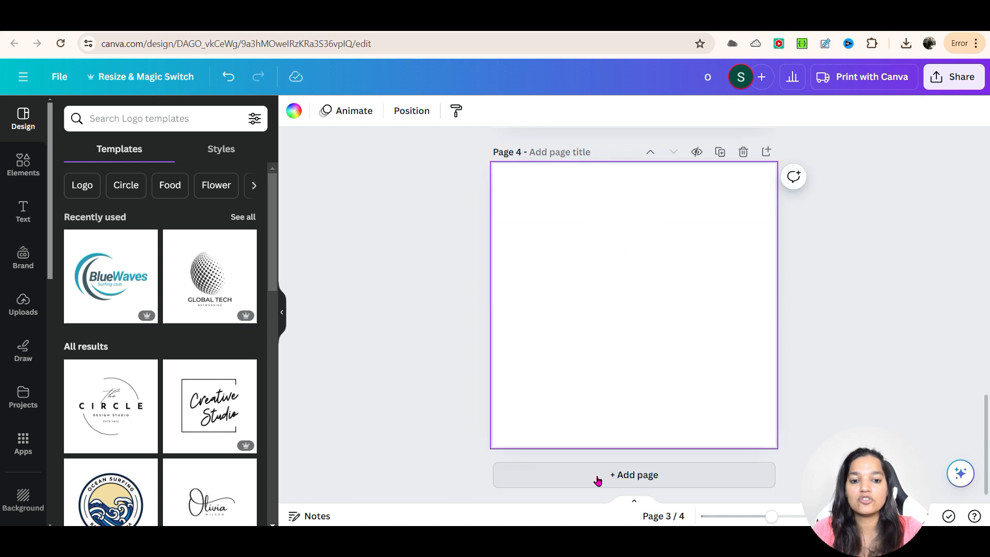
click(23, 210)
drag(144, 226, 624, 258)
double_click(578, 249)
text(P)
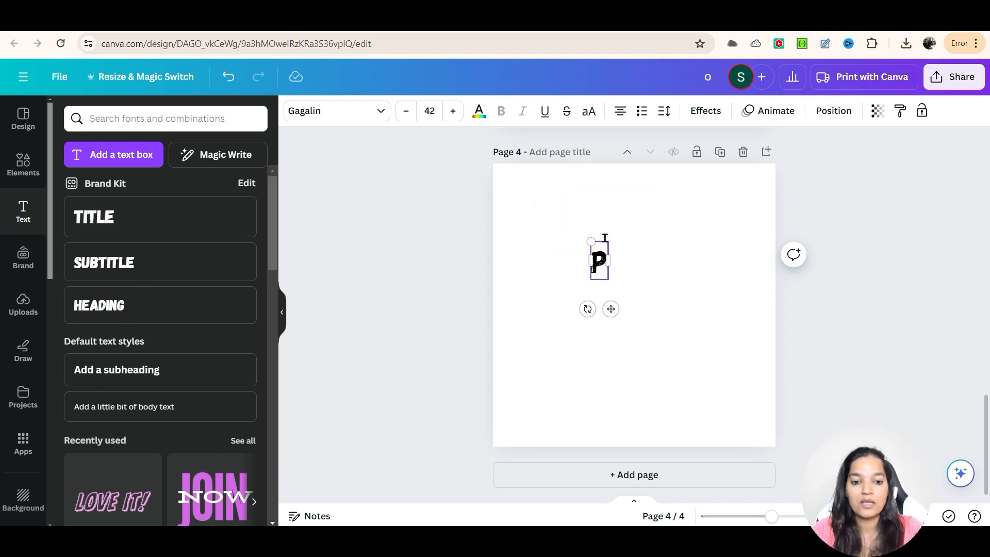
- Enlarge the letter P to font size 270 so it fills most of the page's height
drag(588, 242, 436, 216)
drag(610, 278, 680, 406)
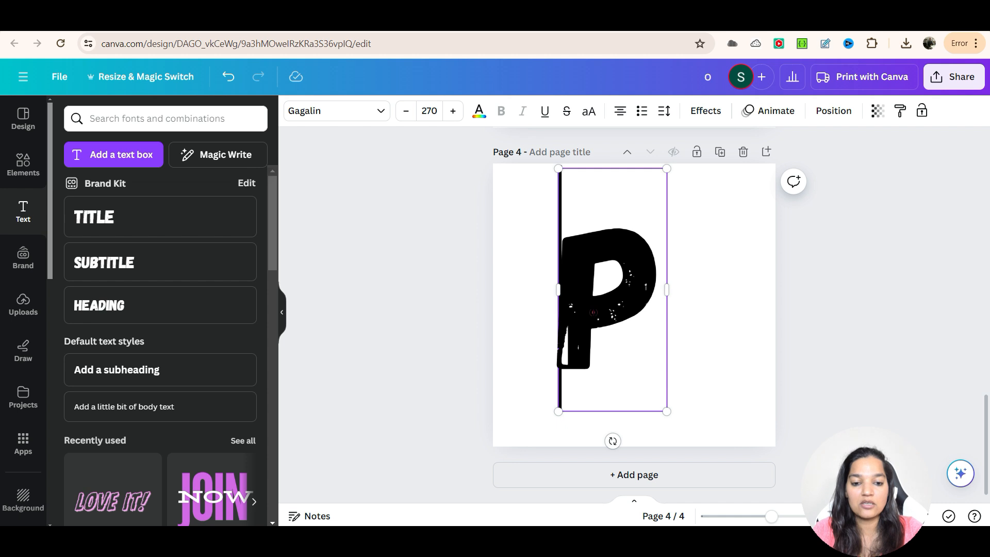
double_click(594, 313)
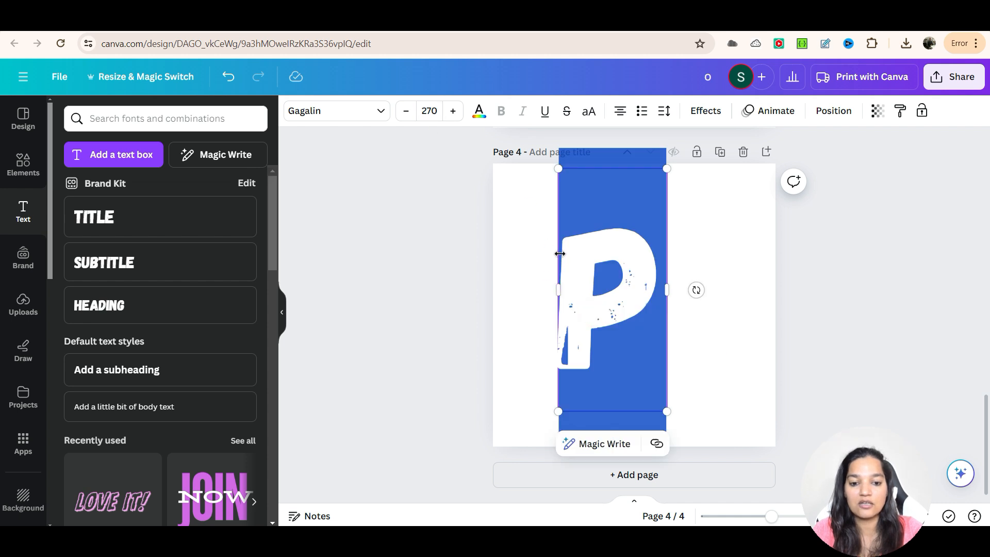
click(444, 265)
click(576, 289)
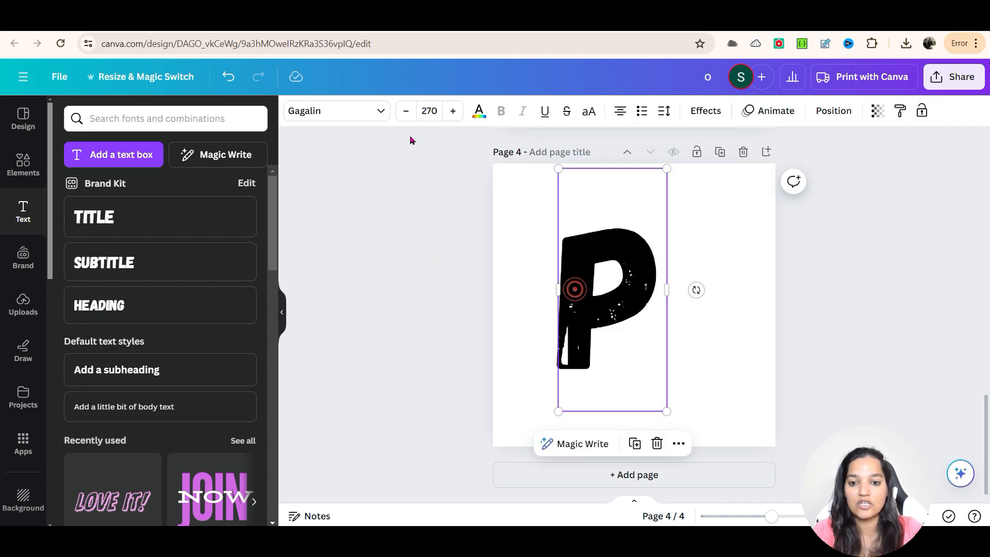
- Change the P's font to CS Roger and centre the letter on page 4
click(384, 110)
click(114, 251)
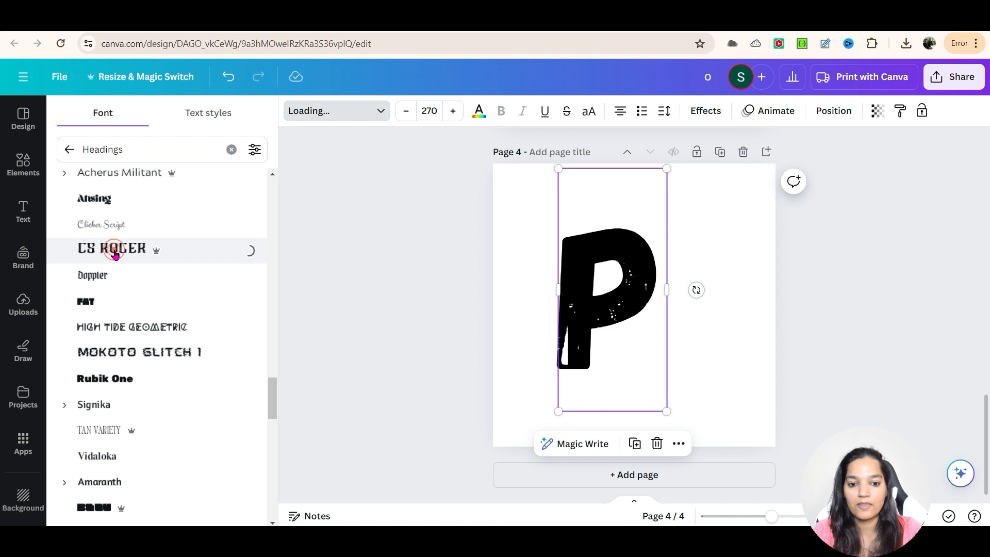
drag(597, 307, 597, 341)
click(739, 342)
drag(602, 282, 629, 292)
click(751, 323)
- Recolour the letter P with the yellow default solid colour
click(645, 244)
click(479, 111)
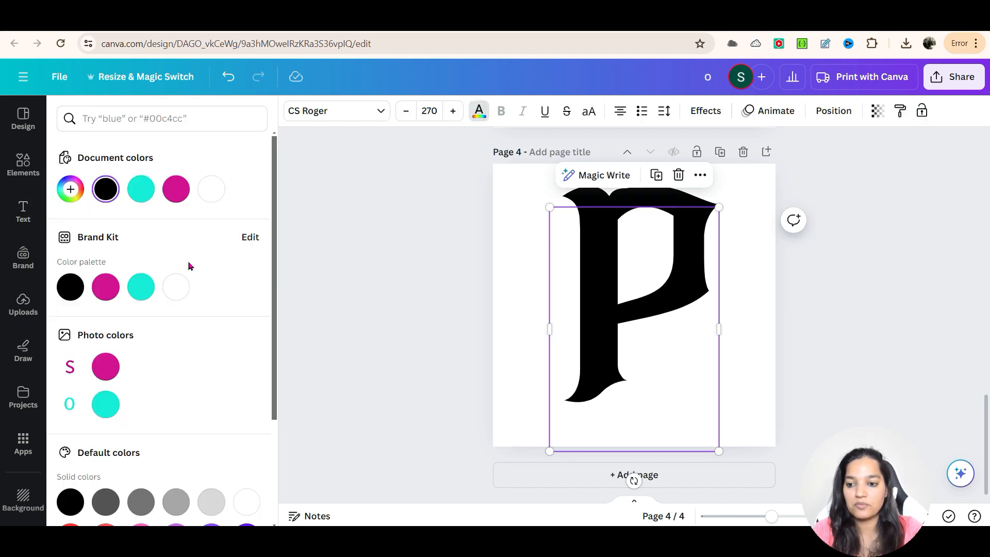
scroll(198, 363, down, 3)
click(176, 464)
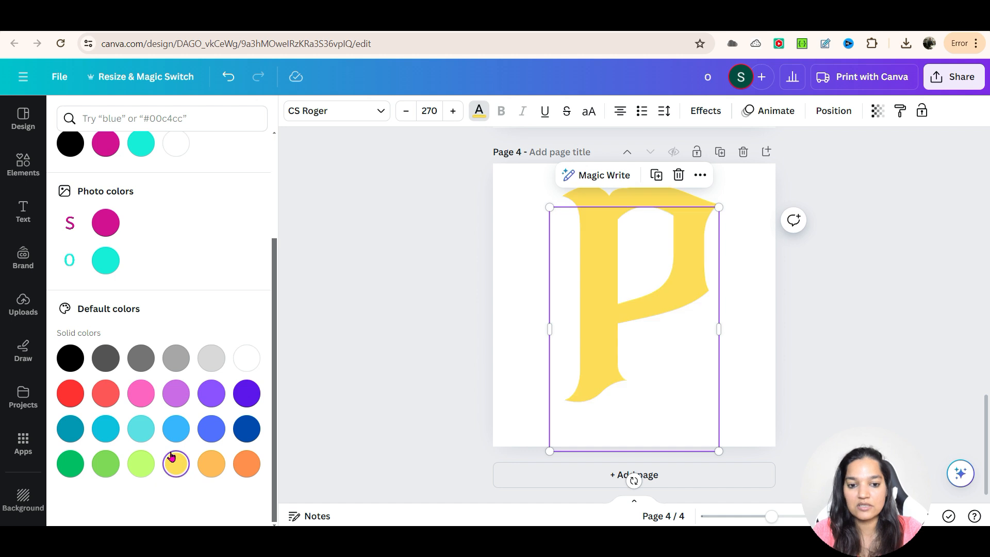
click(396, 267)
click(762, 287)
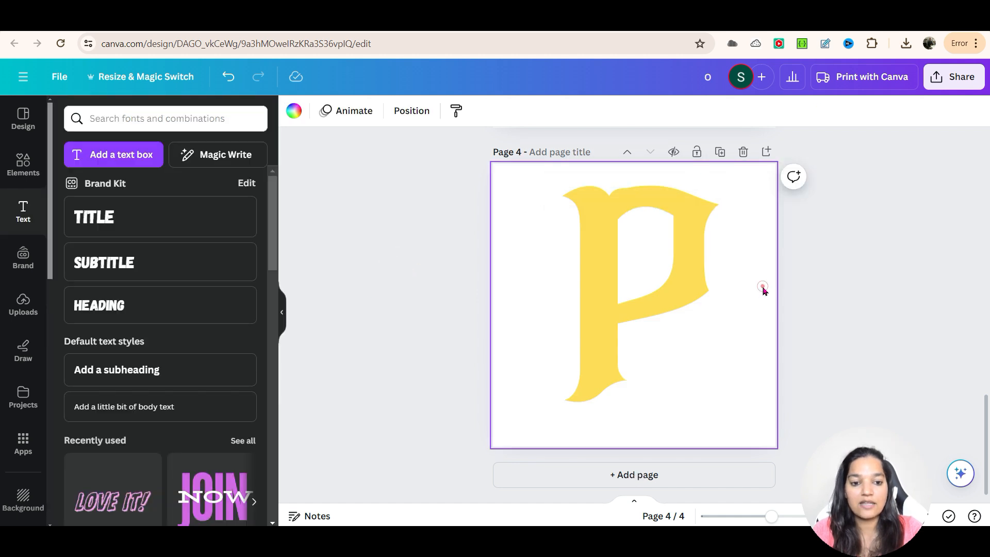
- Search the graphics elements for "pinepple" and add the line-art pineapple outline to page 4
click(634, 260)
click(23, 164)
click(140, 123)
click(283, 128)
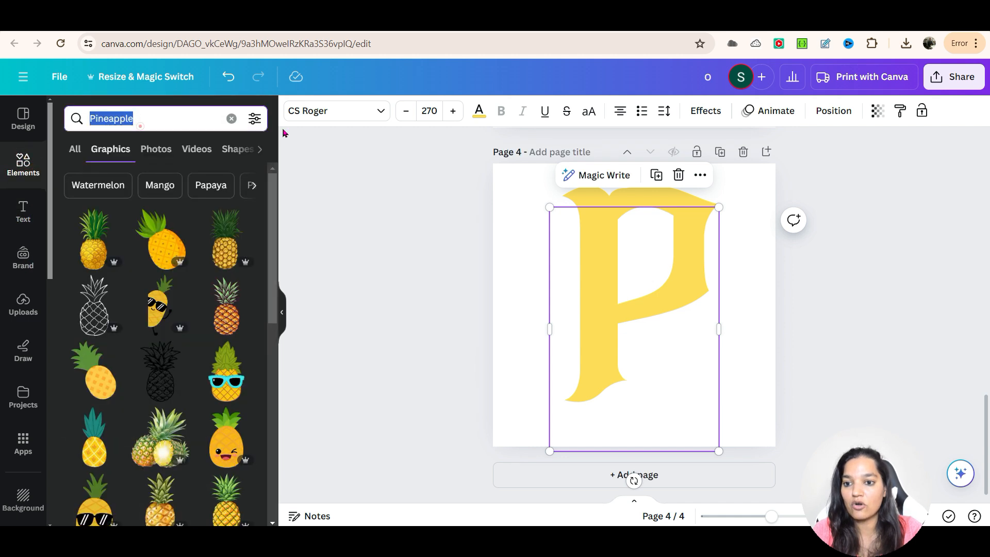
click(232, 118)
click(113, 110)
text(pi)
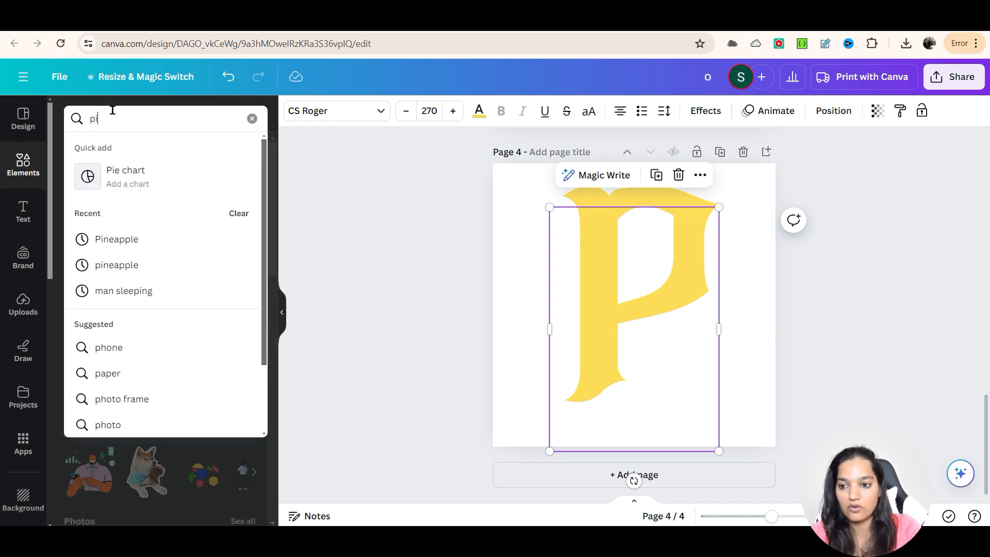
text(nepple)
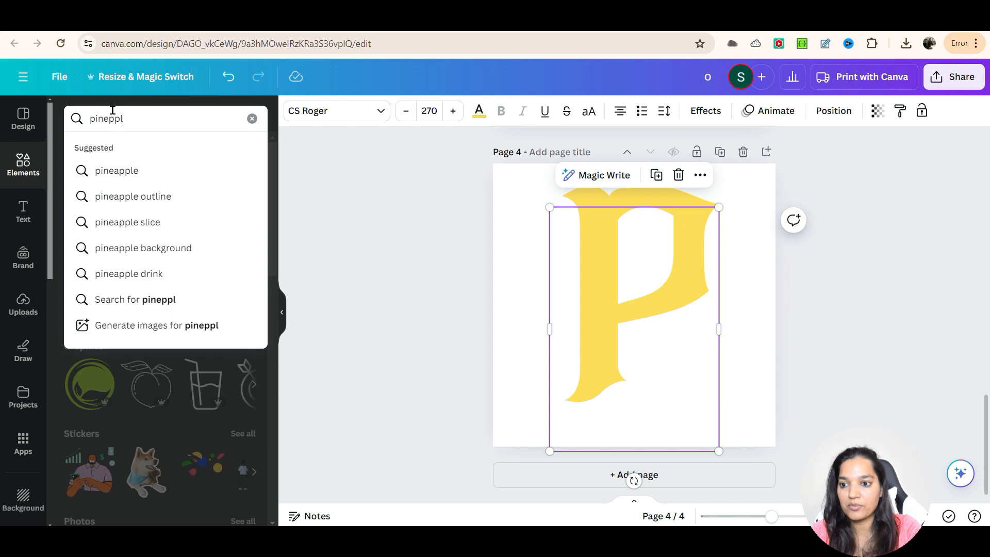
key(Return)
click(109, 150)
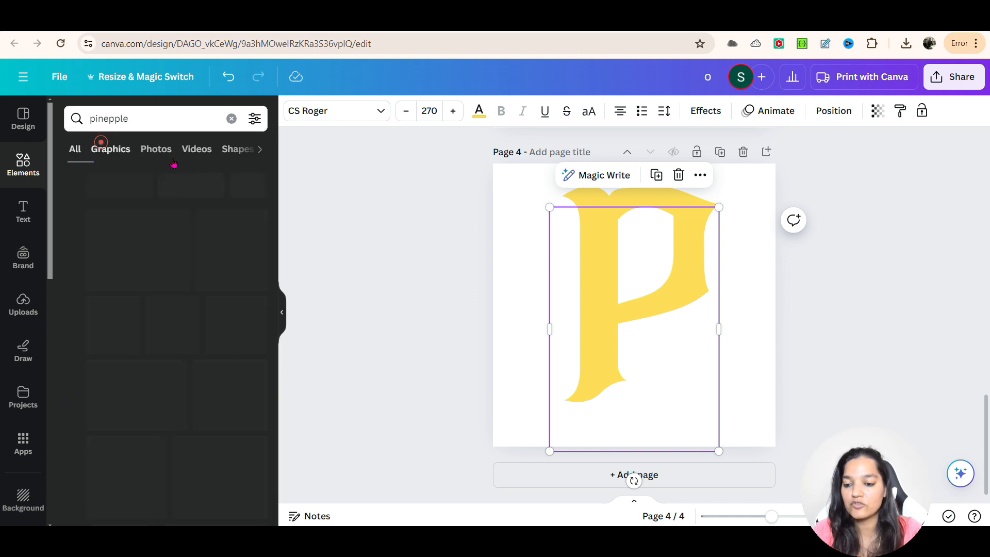
scroll(129, 303, down, 5)
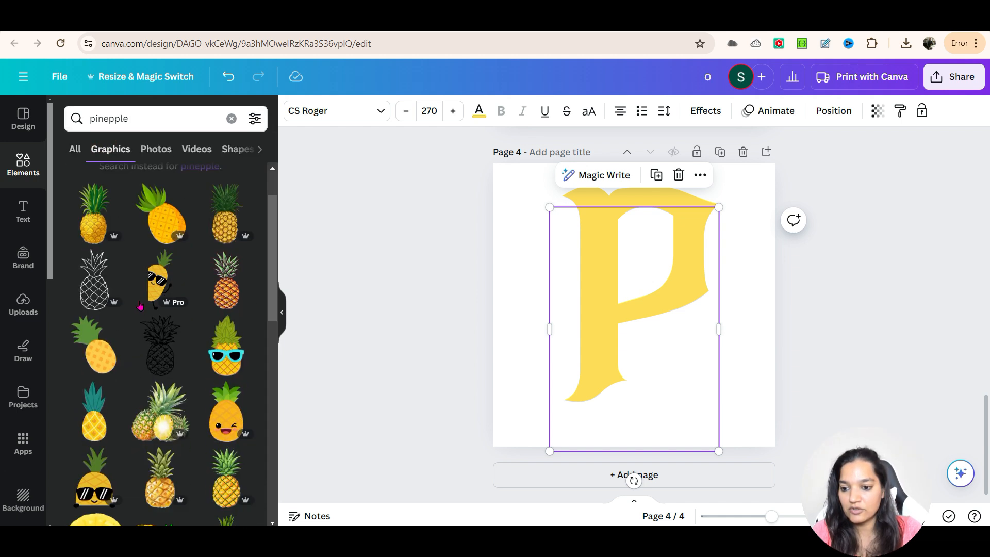
scroll(171, 273, down, 4)
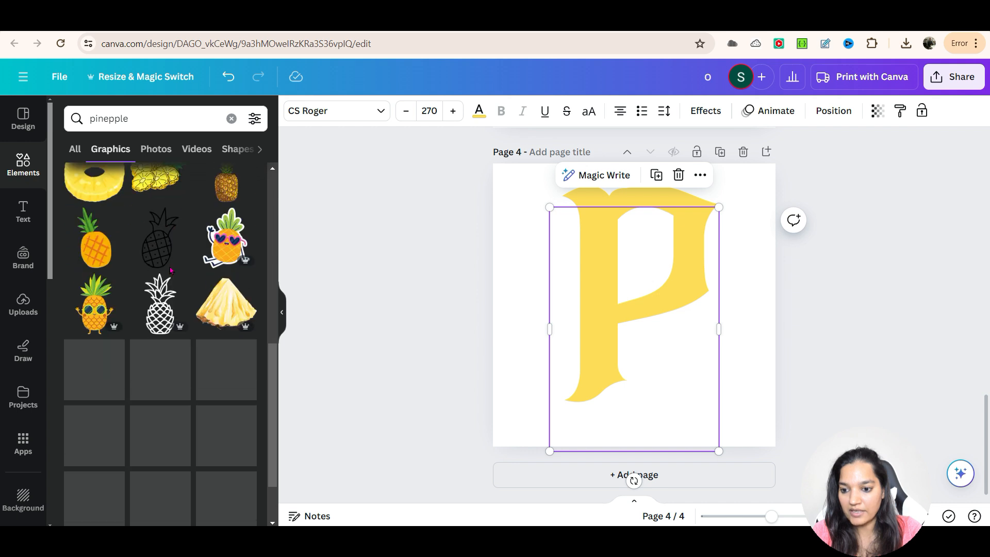
click(159, 237)
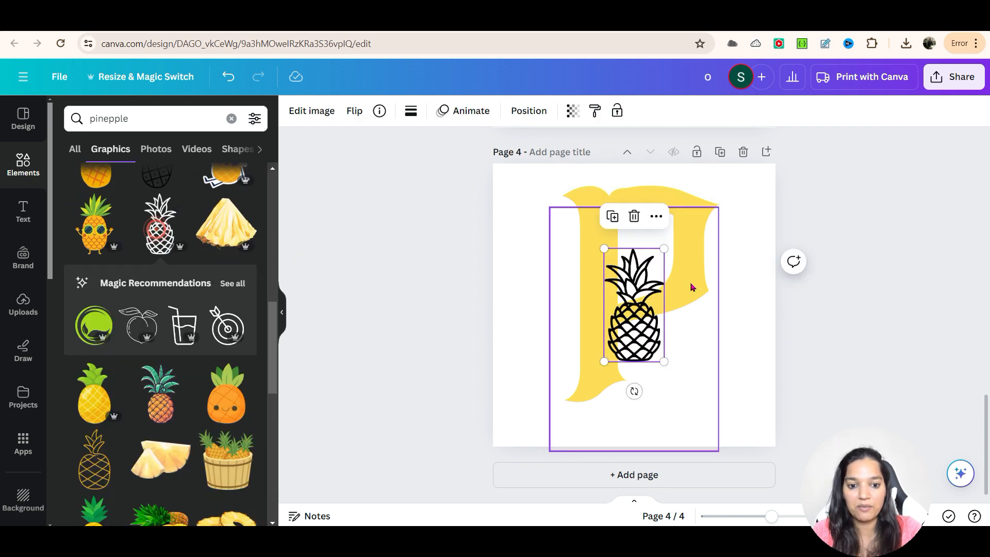
- Enlarge the pineapple outline to nearly the P's full height and position it over the letter's vertical stem
drag(616, 314, 579, 341)
drag(564, 276, 561, 160)
drag(574, 293, 573, 307)
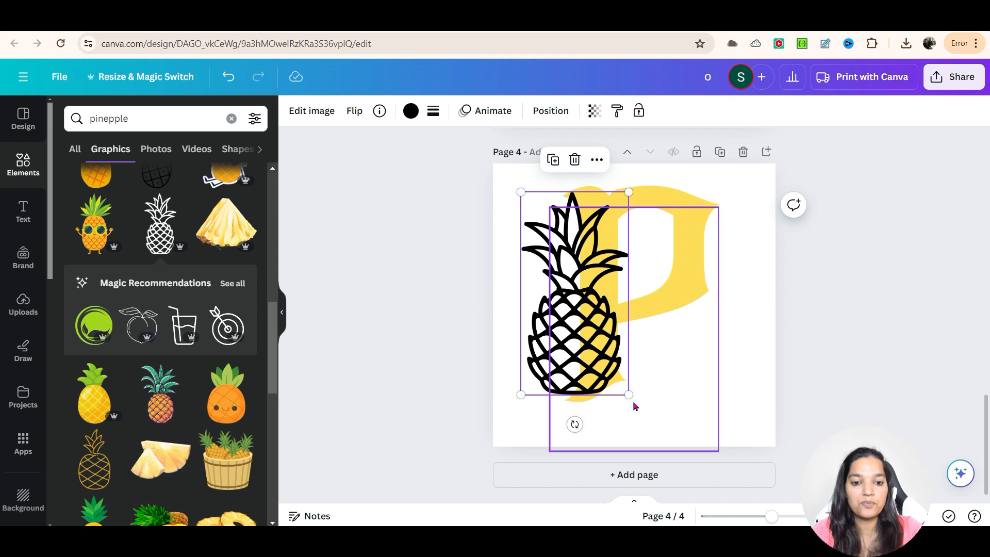
mouse_move(566, 311)
mouse_down()
mouse_move(558, 306)
mouse_move(574, 308)
mouse_up()
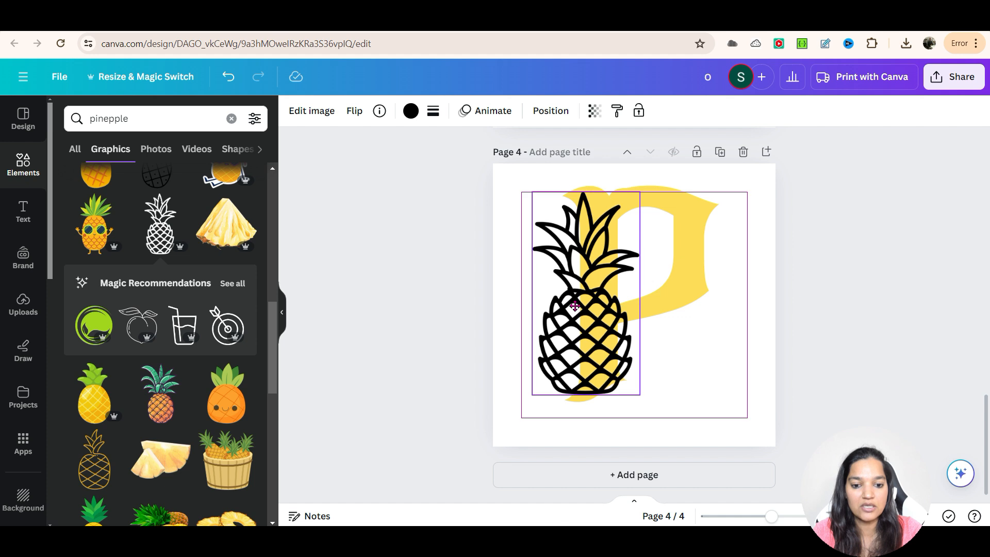
click(675, 369)
- Recolour the pineapple outline white so its pattern cuts through the yellow stem of the P
click(599, 345)
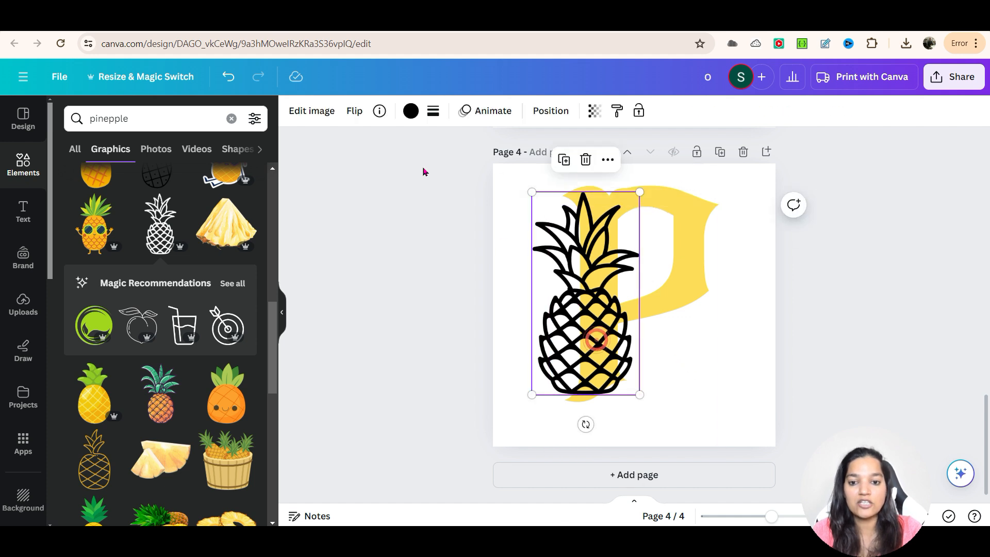
click(412, 112)
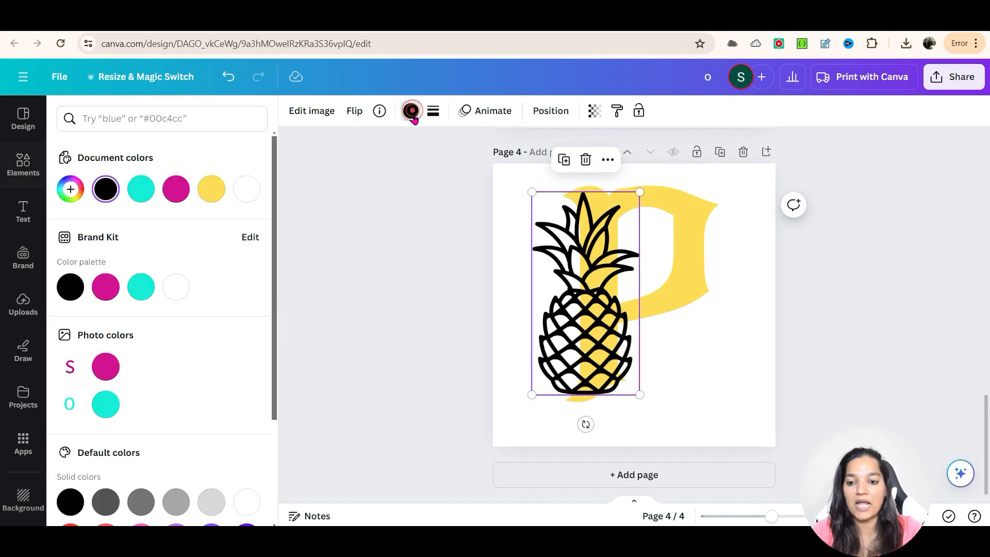
click(246, 188)
click(388, 240)
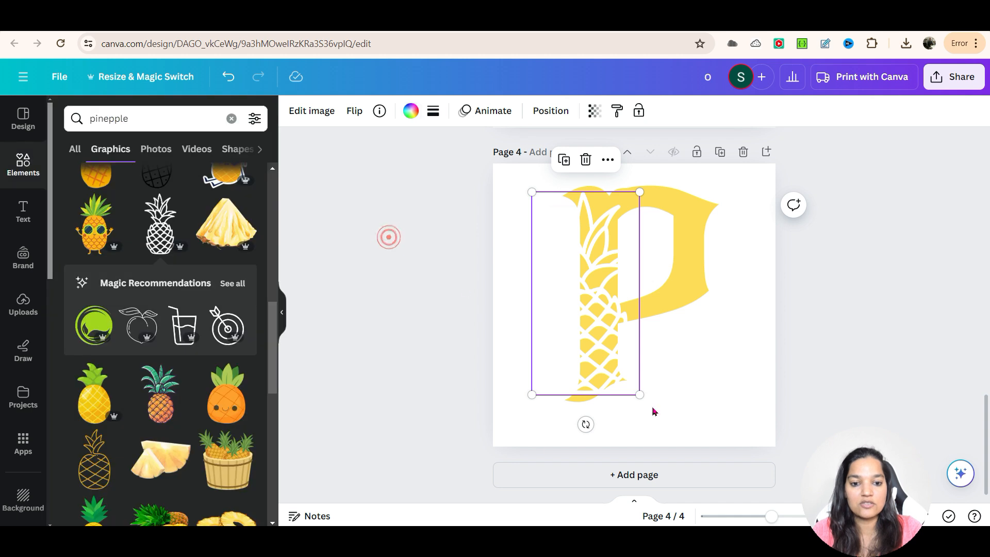
click(714, 419)
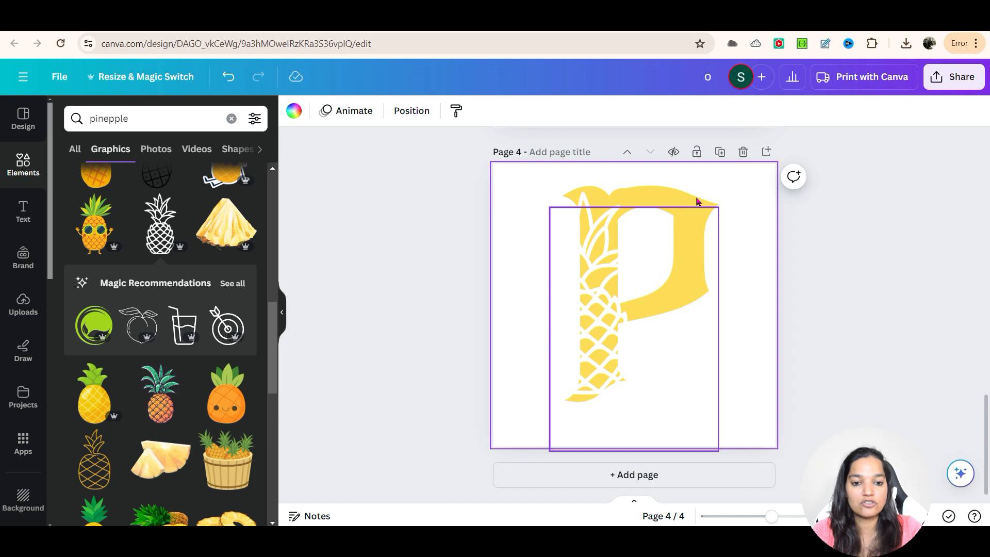
click(831, 393)
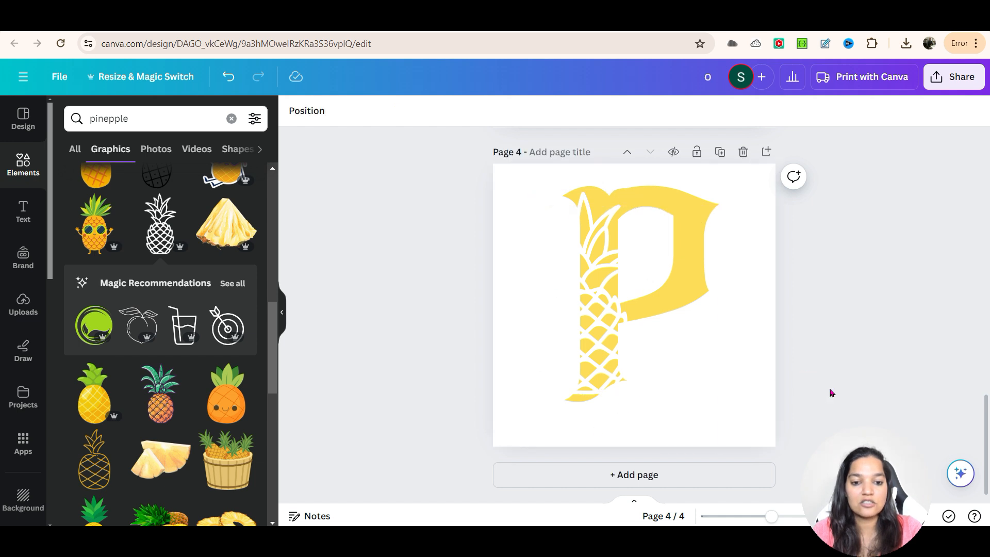